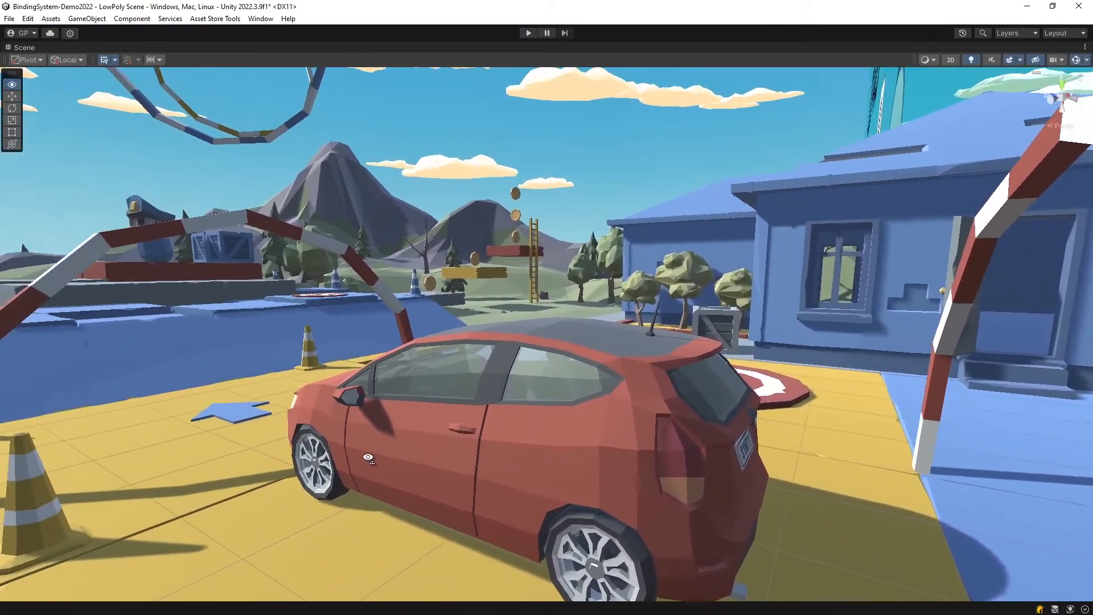
Select the Vehicle object, run the scene, and set its Car Engine gas pedal position to 0.12
key(shift+space)
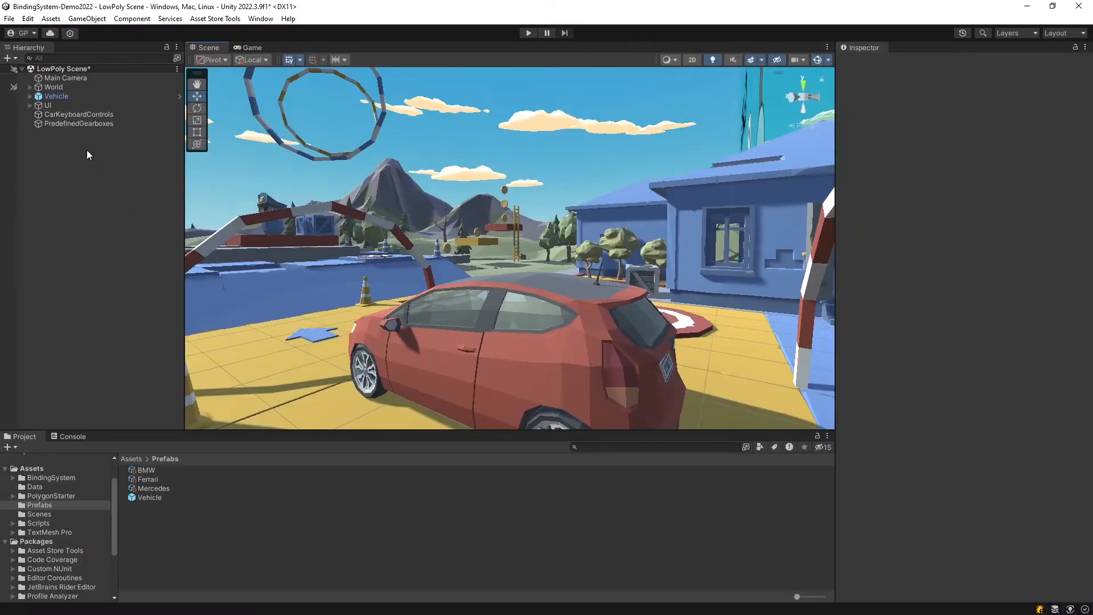
click(68, 96)
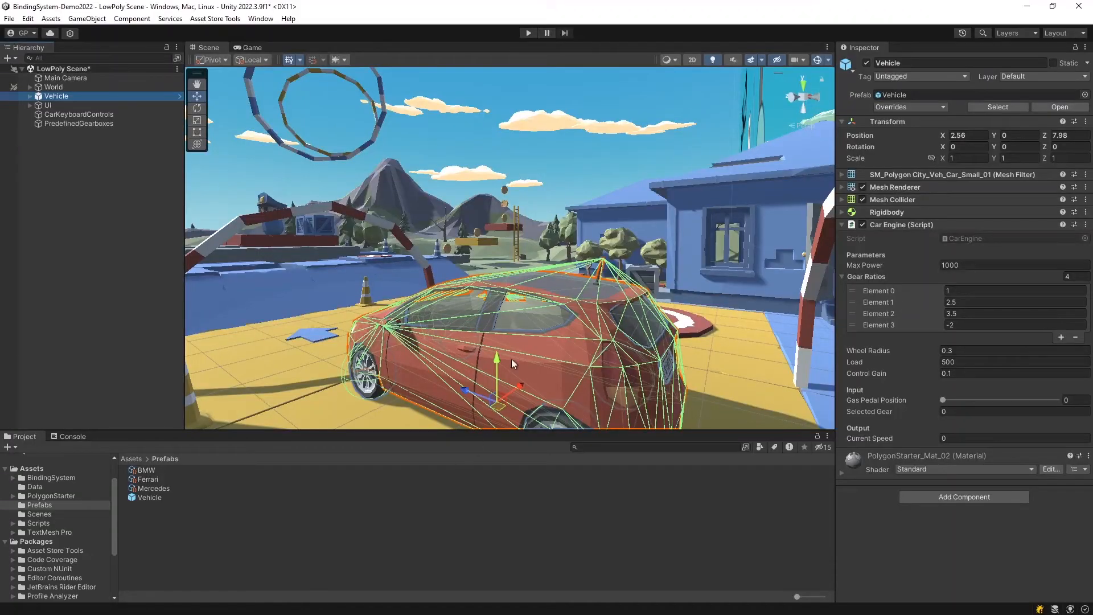
click(527, 33)
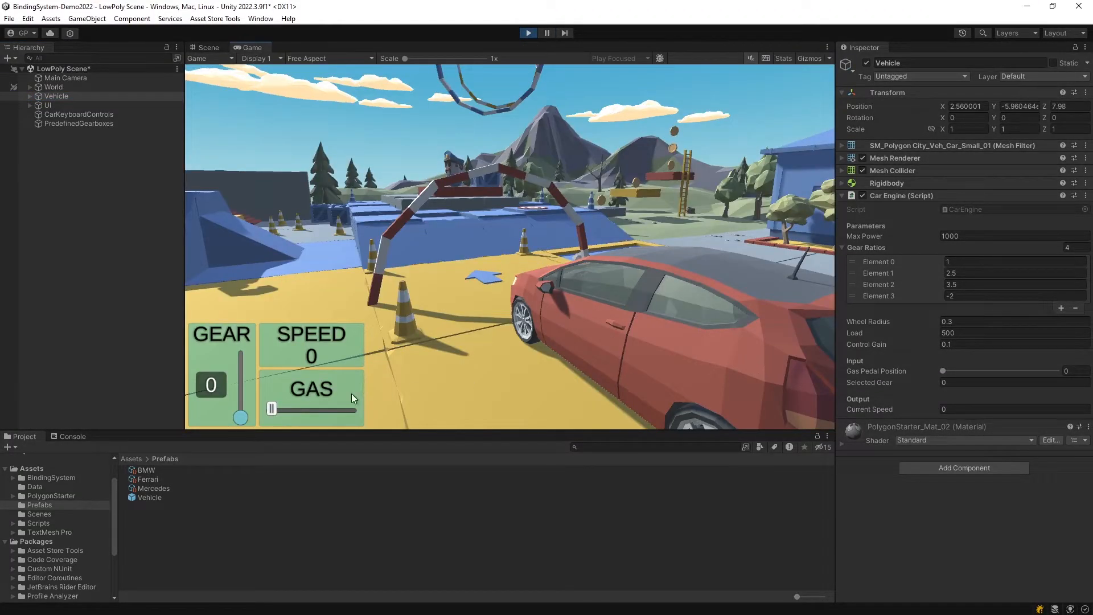
drag(272, 408, 308, 409)
drag(944, 370, 958, 372)
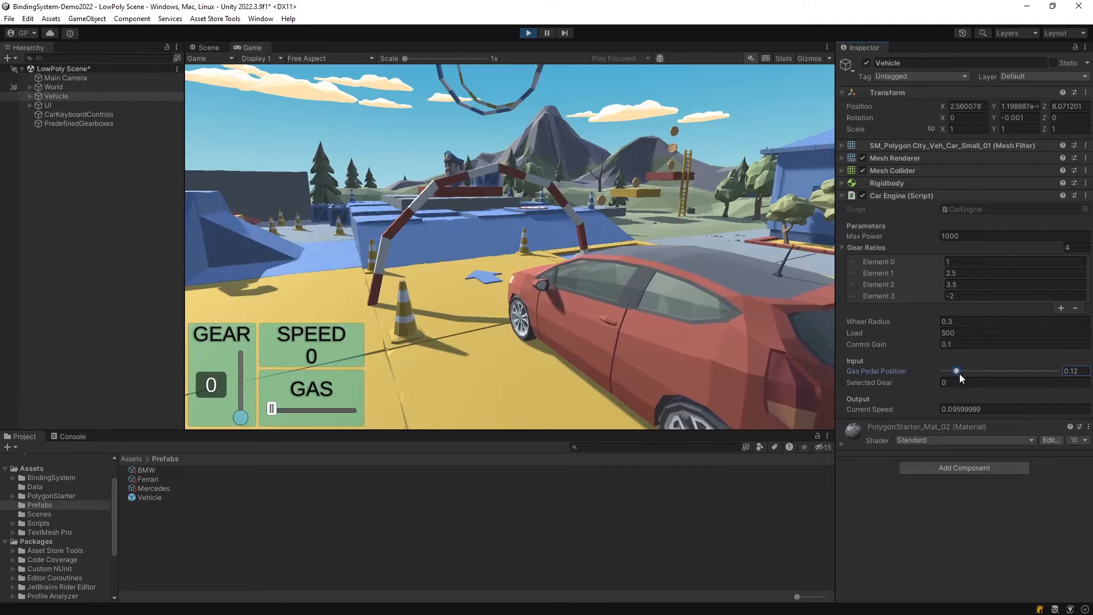
Test the running car with Selected Gear set to 1, 3 and again 1, and stop play mode
click(968, 383)
text(1)
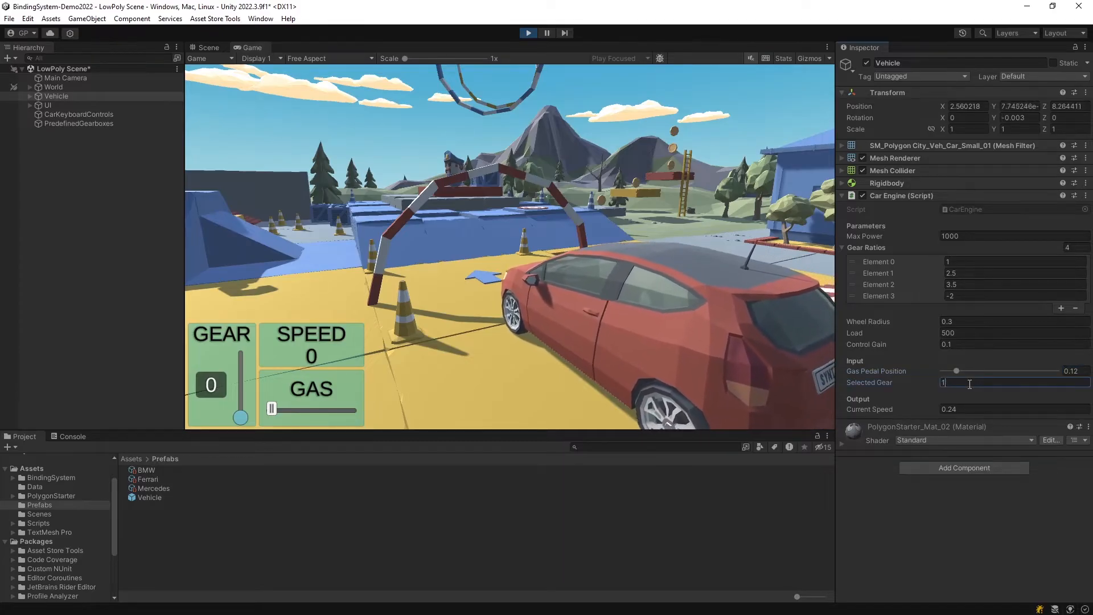
key(BackSpace)
text(3)
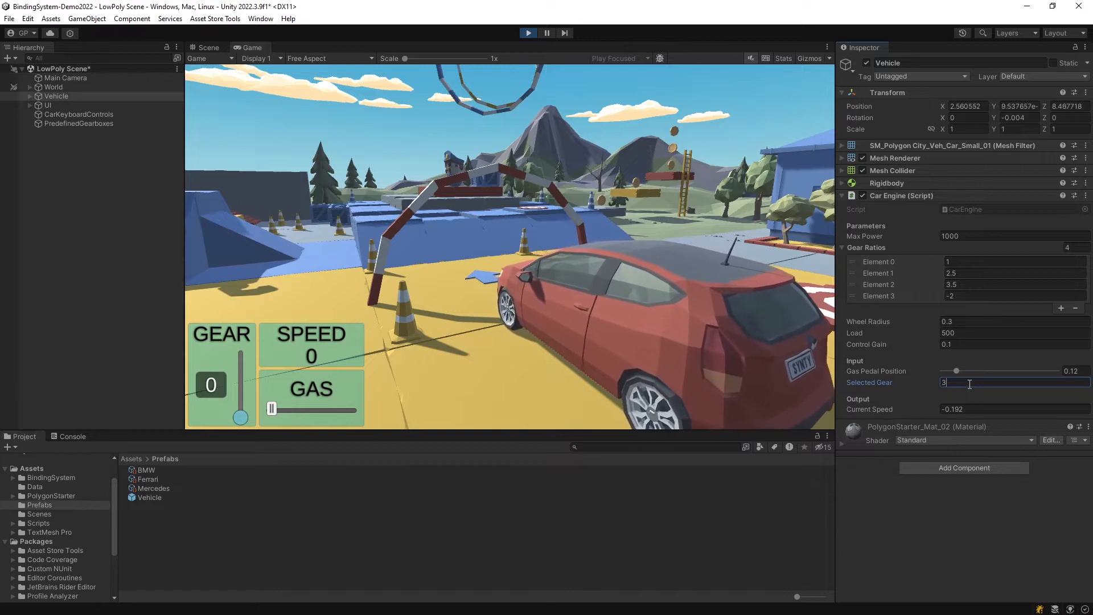
double_click(969, 384)
text(1)
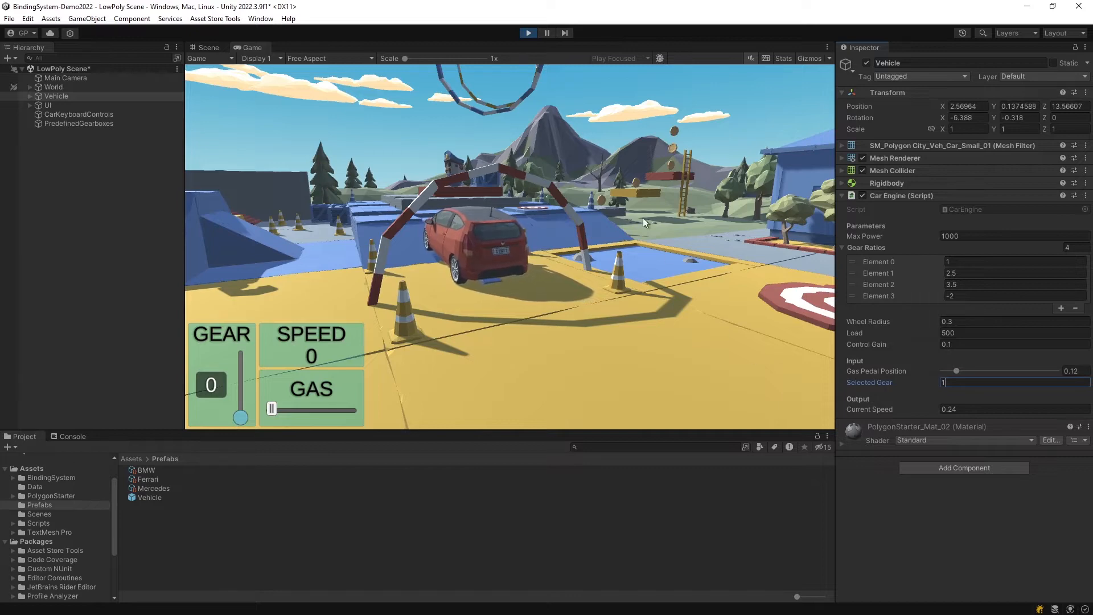
click(532, 32)
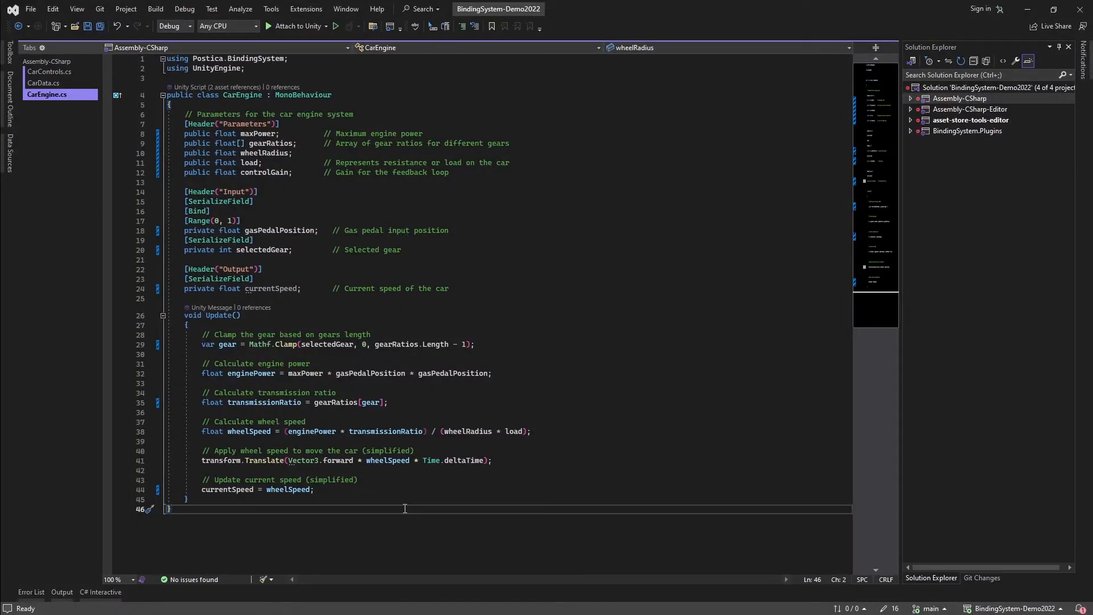
In Visual Studio, redo the CarEngine.cs edits that wrap its fields in Bind<> types, and let Unity's Binding System auto-upgrade the serialized values
key(ctrl+z)
key(ctrl+z)
key(ctrl+y)
key(ctrl+y)
key(ctrl+y)
key(ctrl+y)
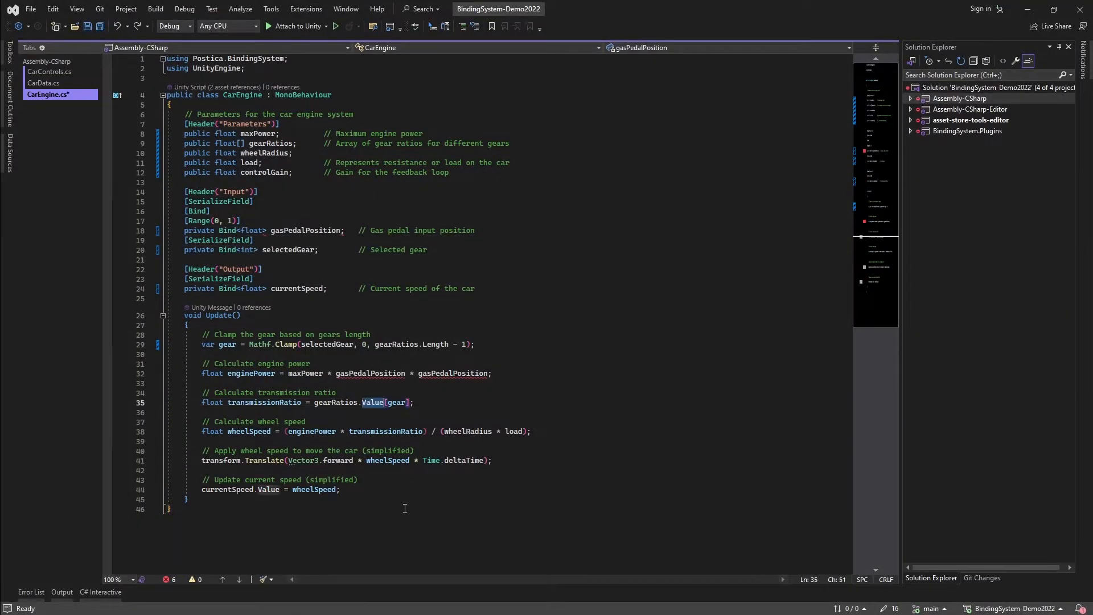
key(ctrl+y)
key(ctrl+y)
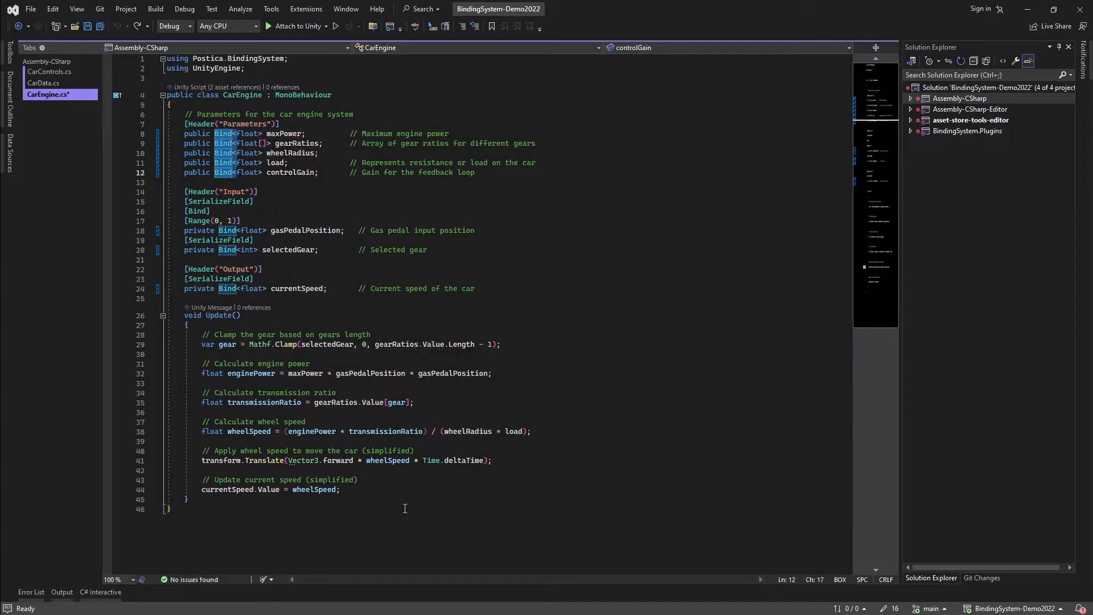
click(405, 509)
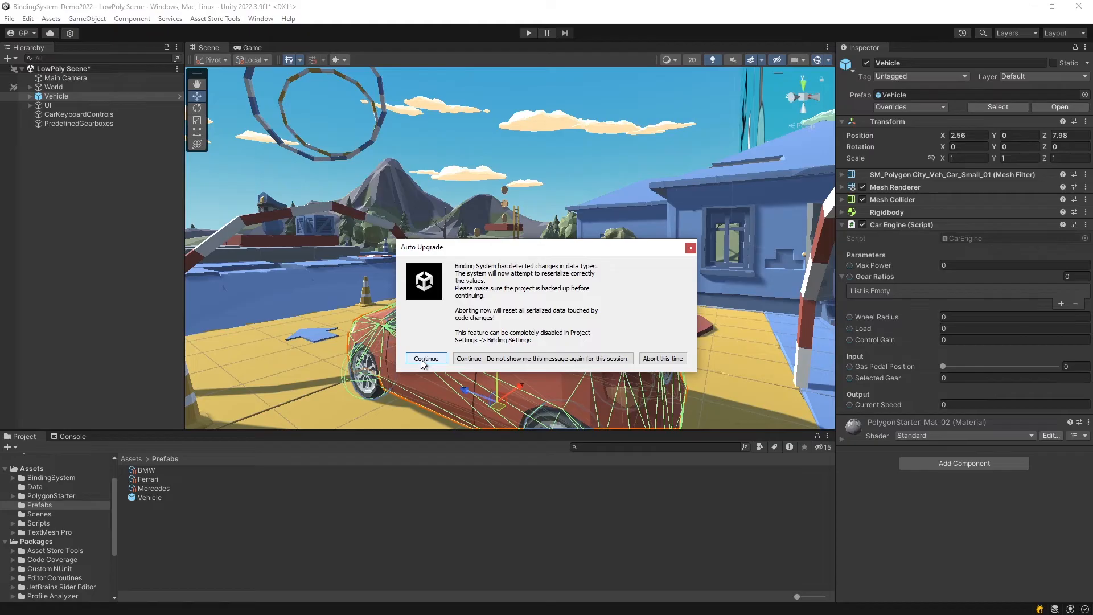
click(424, 359)
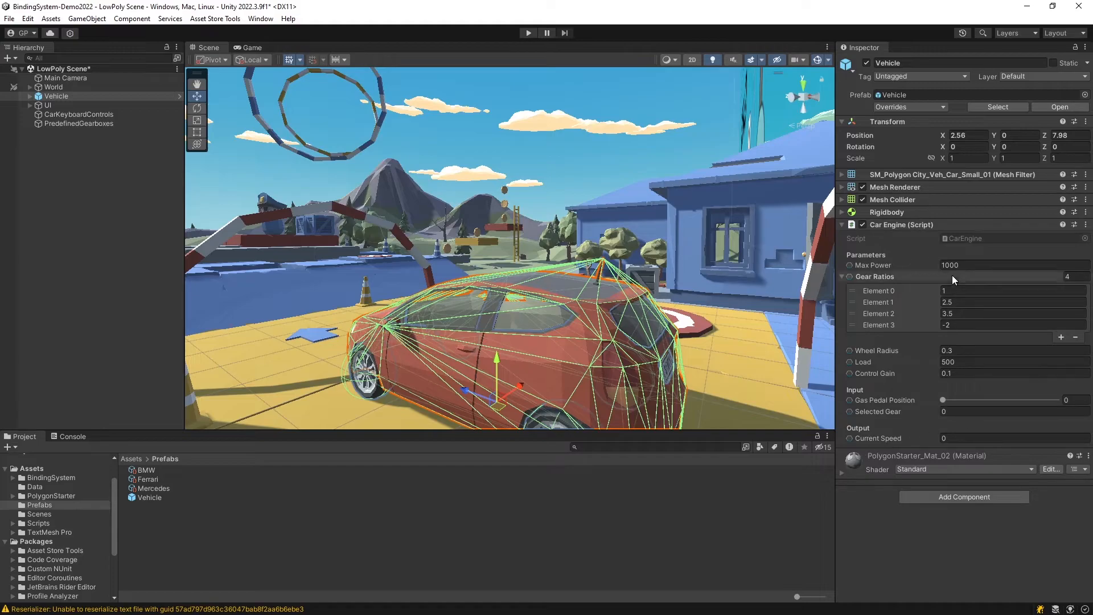
Test the upgraded Vehicle in play mode with gas pedal position 0.165 and Selected Gear 2 and 3, and stop the scene
click(527, 33)
drag(943, 371, 962, 371)
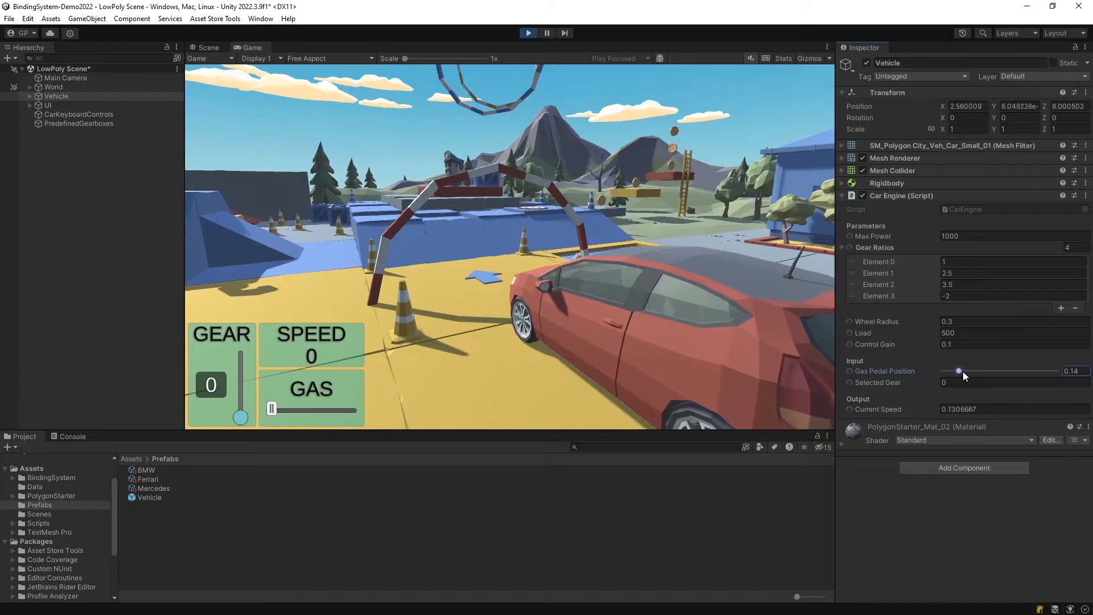
click(957, 382)
text(2)
key(BackSpace)
text(3)
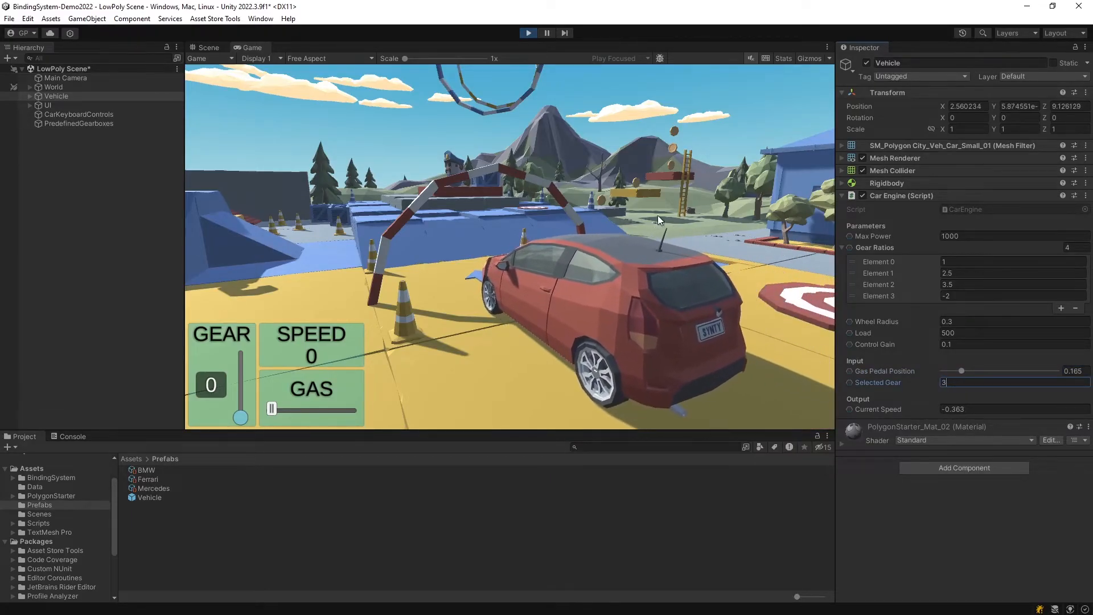
click(528, 33)
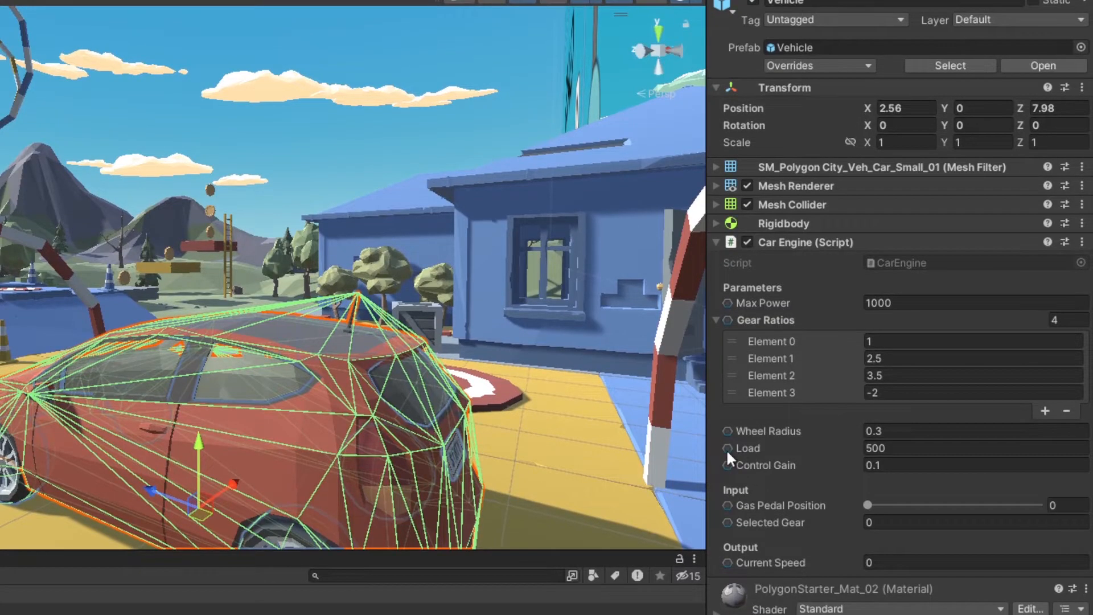
Bind the Car Engine's Load to the Mass of the Vehicle's own Rigidbody
click(727, 448)
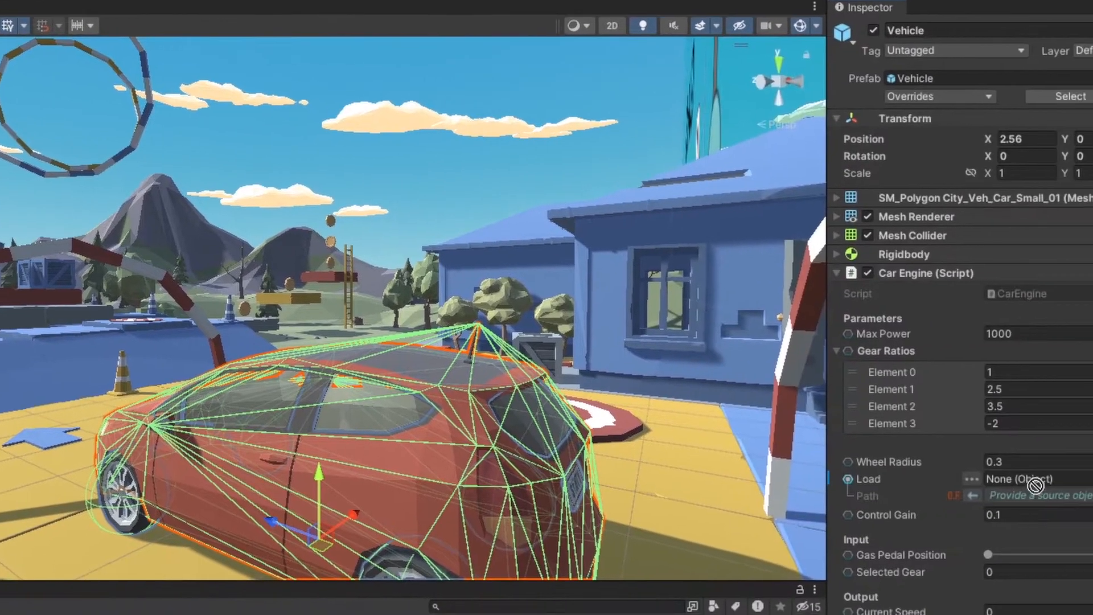
drag(1034, 485, 1043, 482)
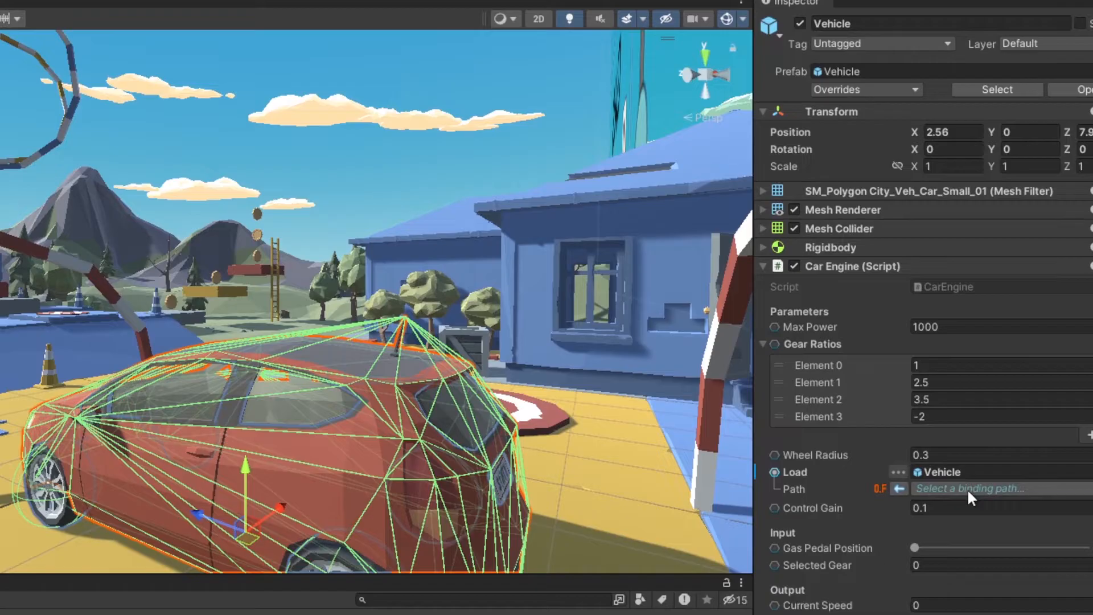
click(967, 488)
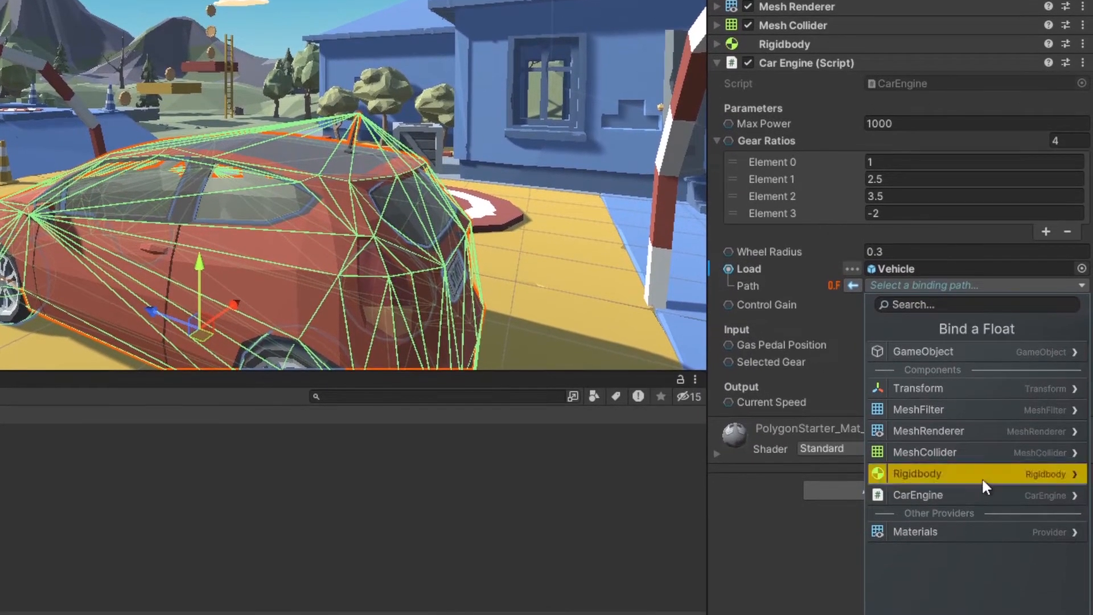
click(981, 477)
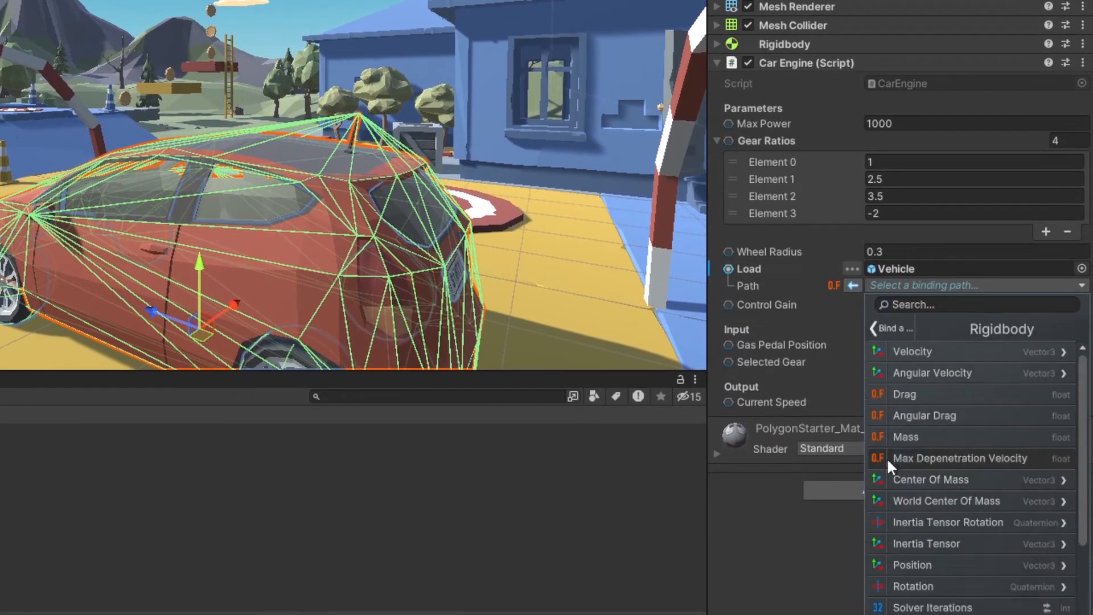
click(914, 435)
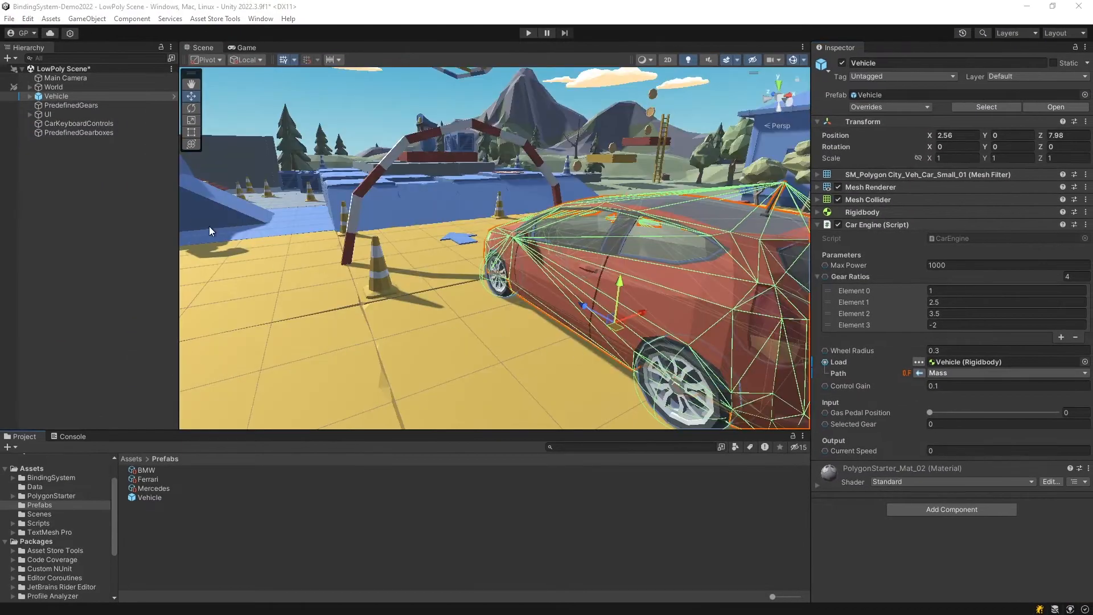
Bind the Vehicle's Gas Pedal Position input to Gas Pedal Position in the CarControls component of CarKeyboardControls
click(84, 123)
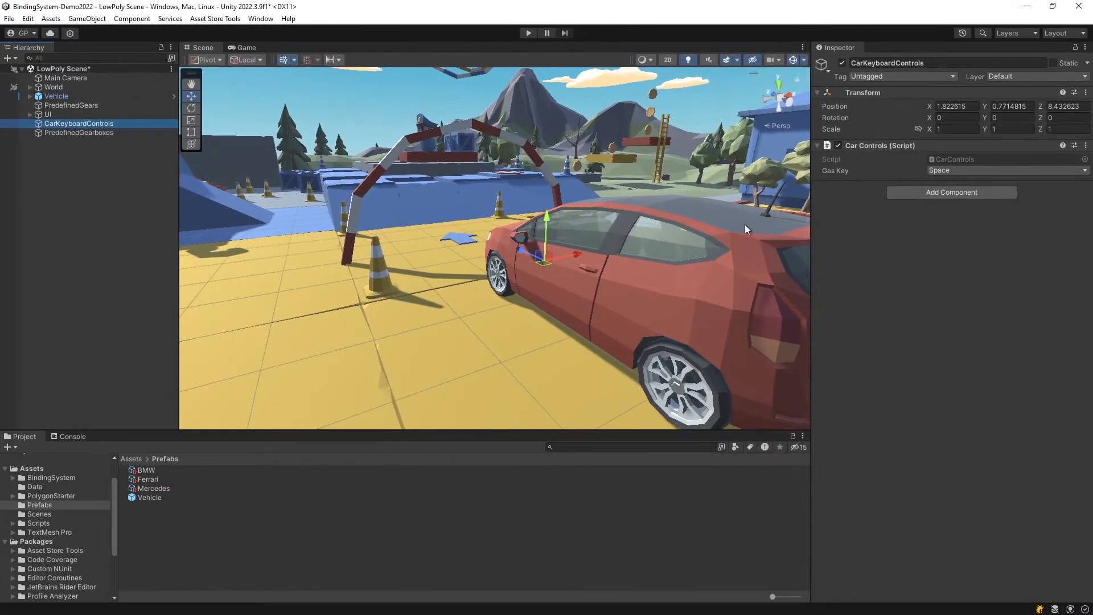
click(55, 95)
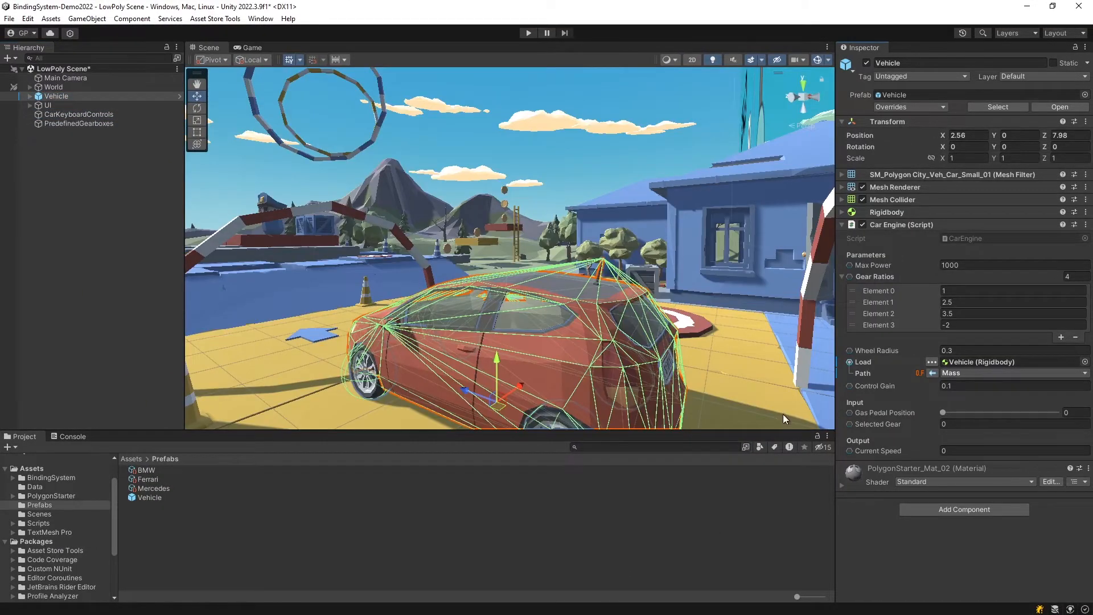
click(849, 412)
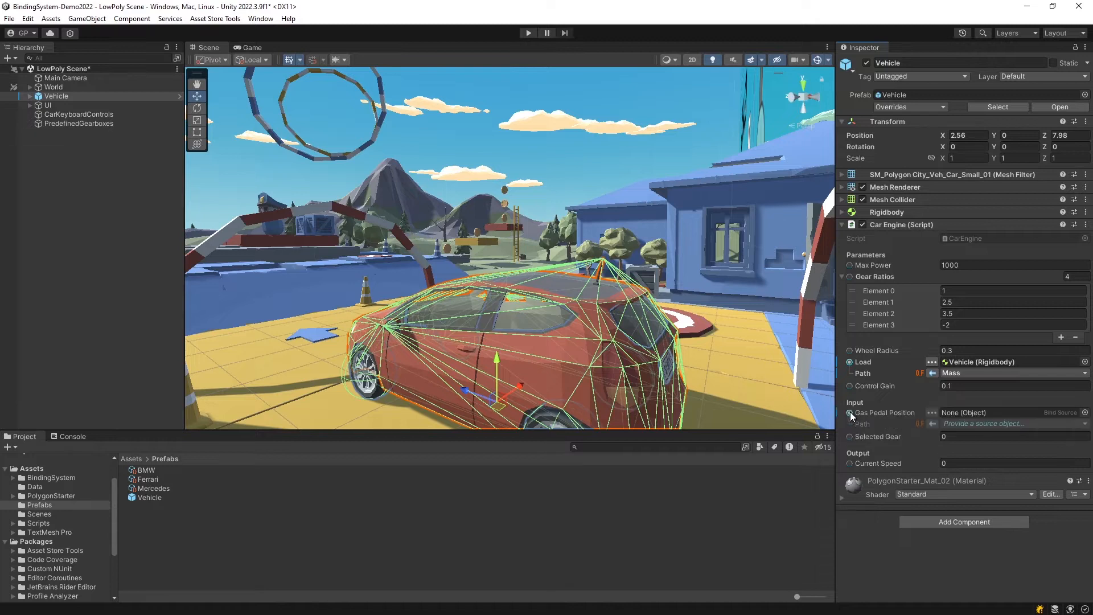
drag(94, 114, 996, 411)
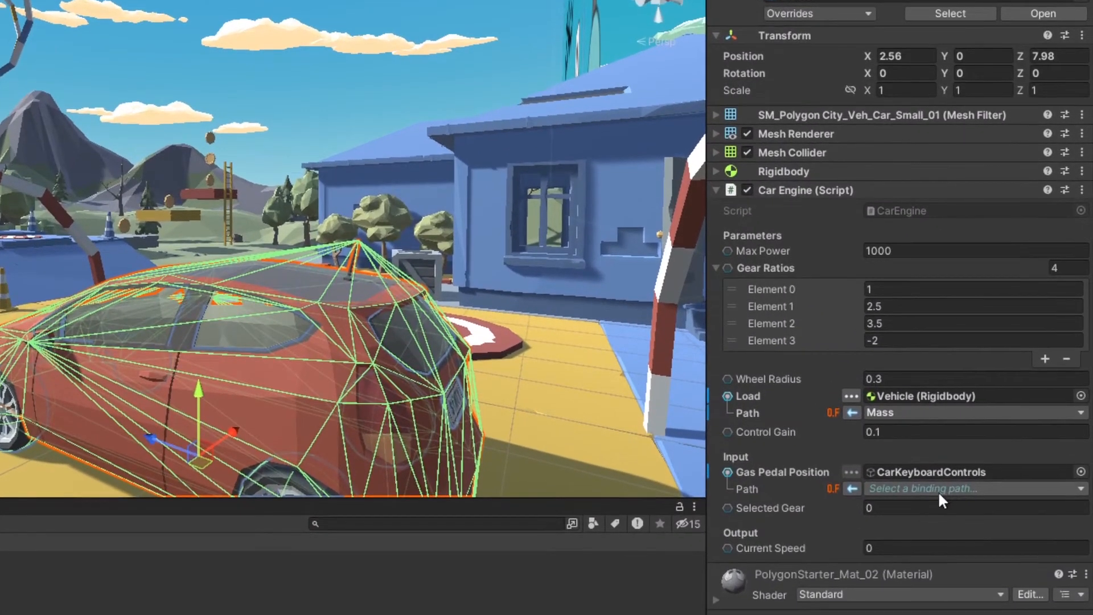
click(958, 464)
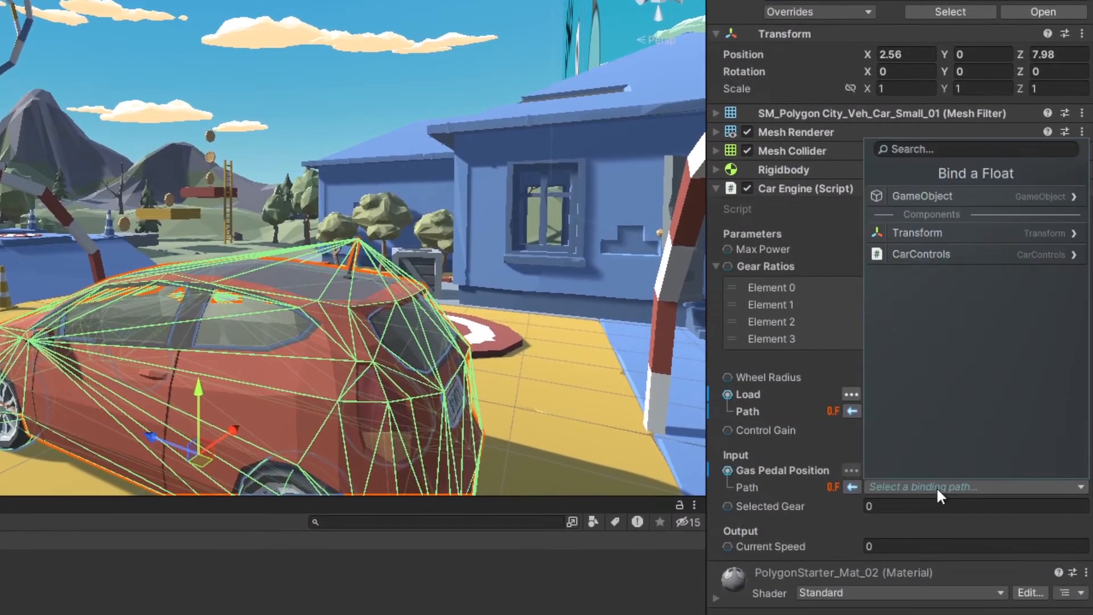
click(962, 257)
click(962, 197)
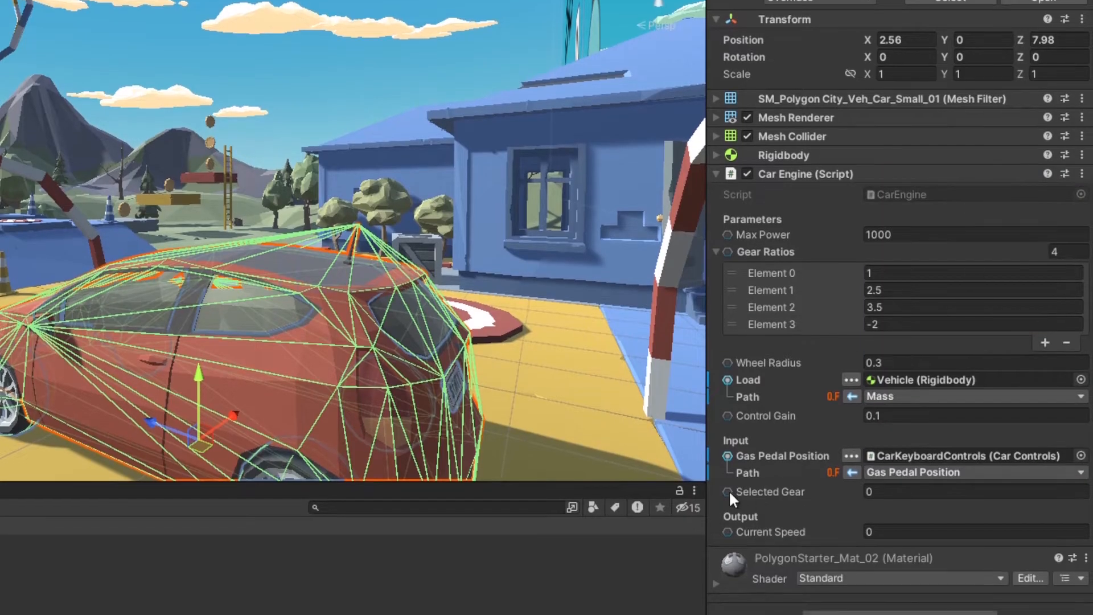
Bind the Vehicle's Selected Gear input to Selected Gear in the CarControls component of CarKeyboardControls
click(728, 492)
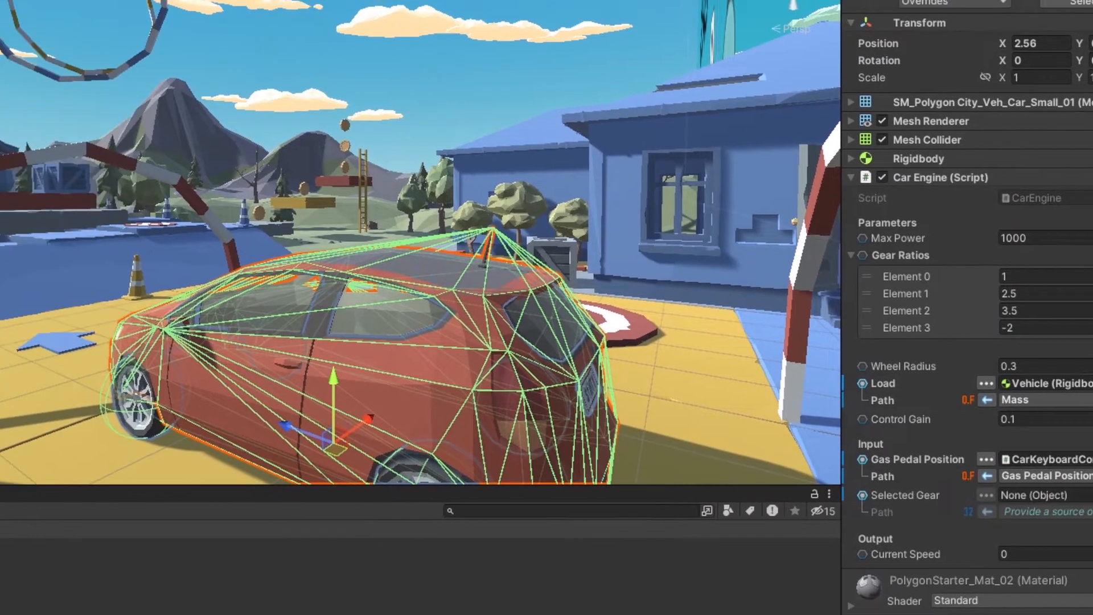
drag(91, 149, 1088, 518)
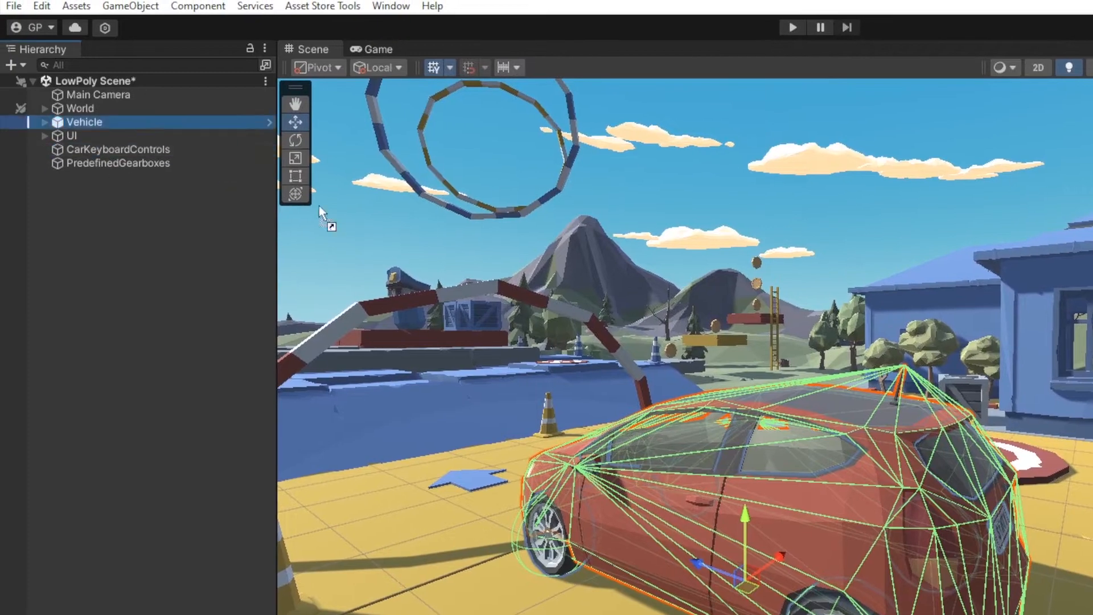
drag(991, 449, 985, 450)
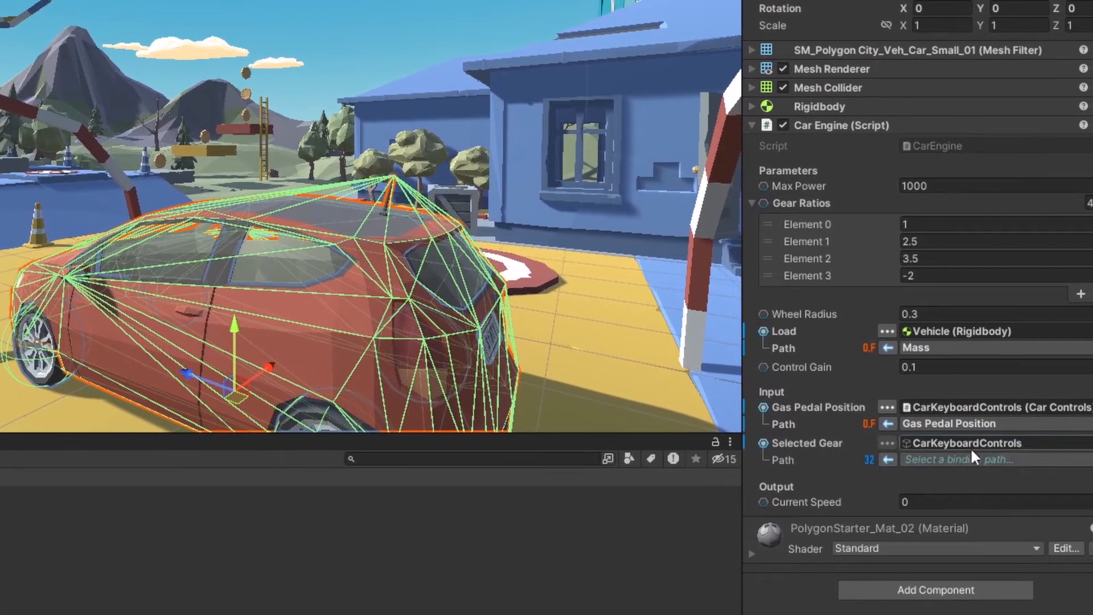
click(977, 463)
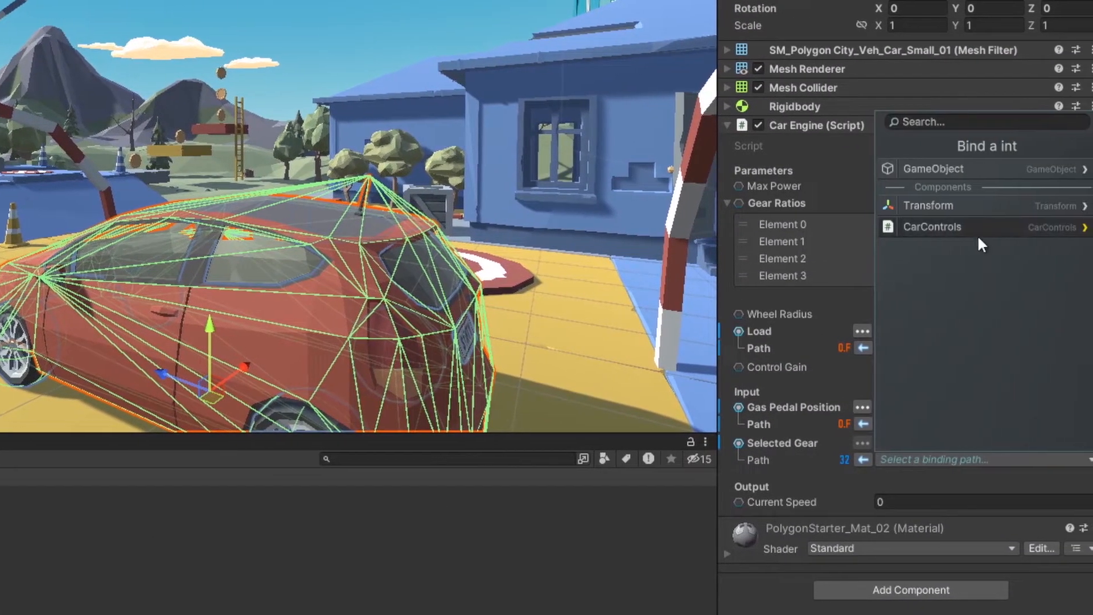
click(976, 233)
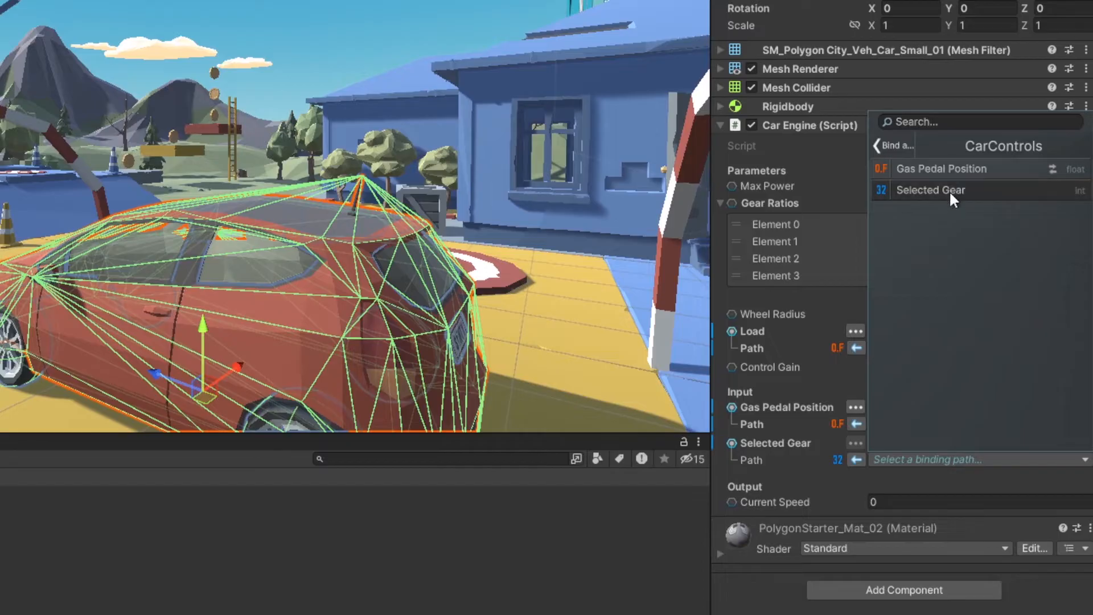
click(948, 190)
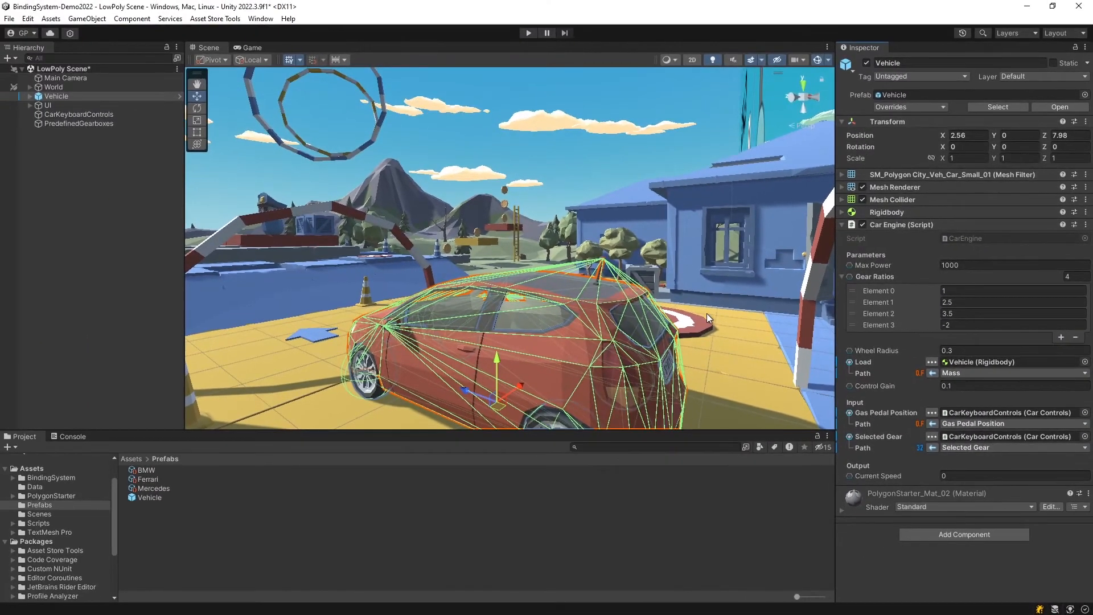
Run the scene and enable Live Debug on the Selected Gear and Gas Pedal Position bindings
click(528, 32)
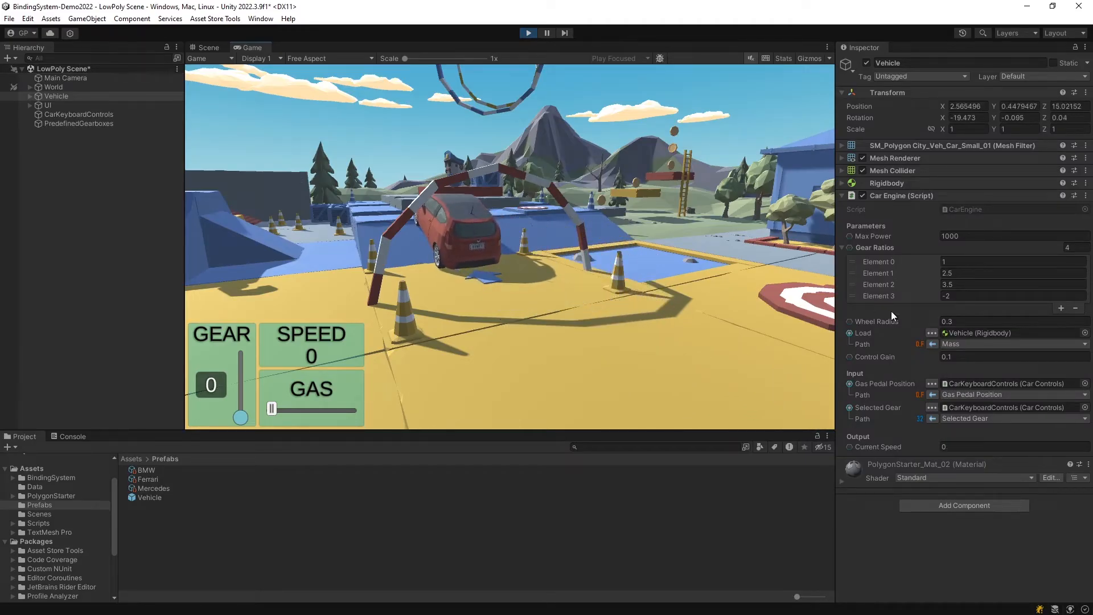
click(932, 407)
click(949, 300)
click(931, 383)
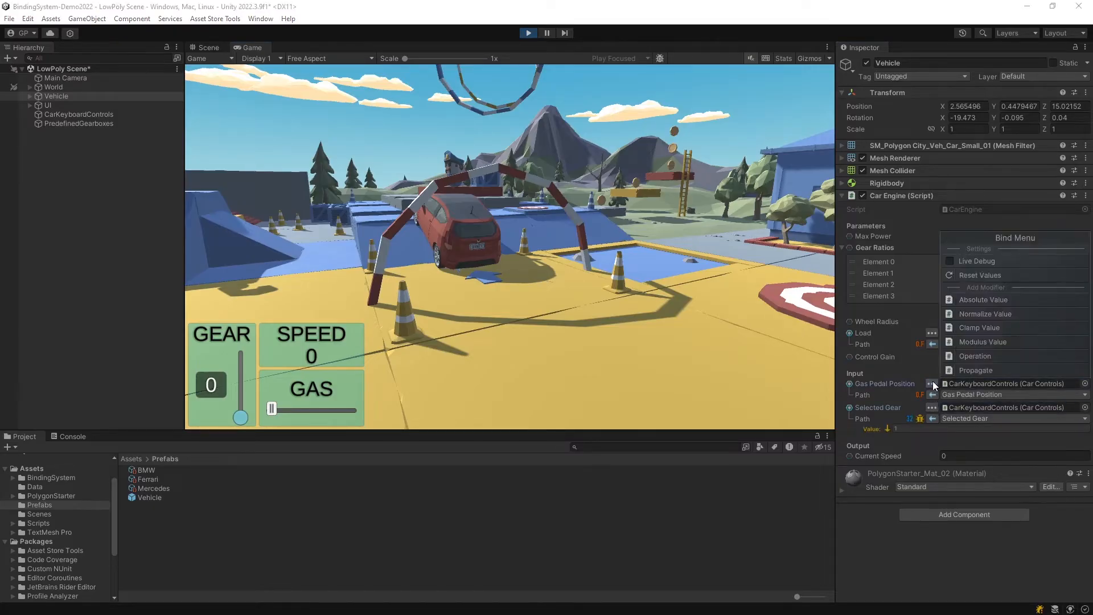
click(950, 261)
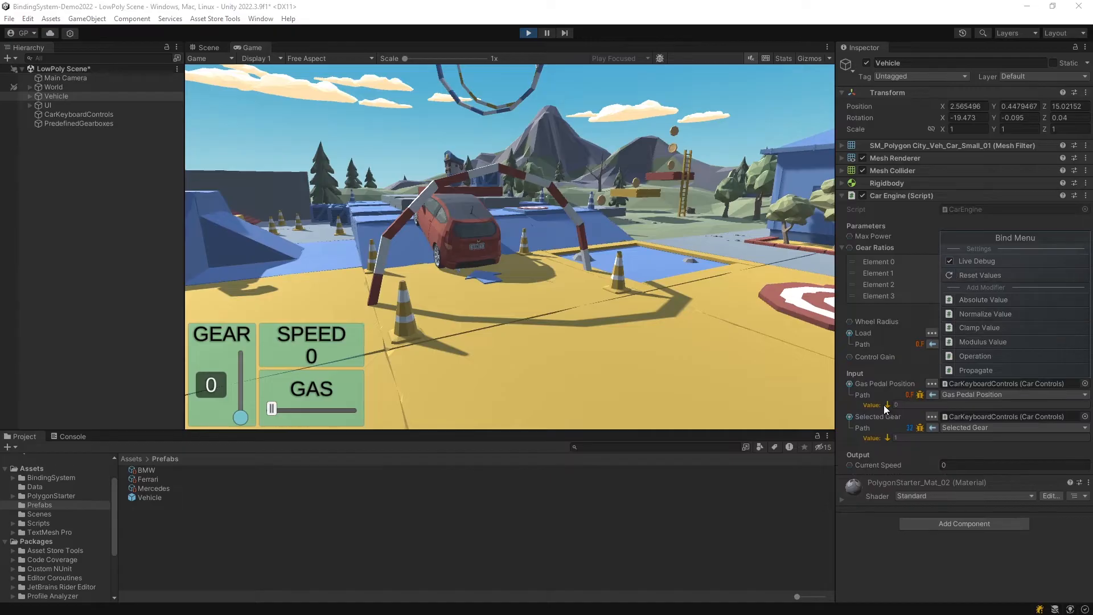
Drive the car forward and in reverse in the running scene, check the live gas pedal and gear values, and stop the scene
click(677, 346)
key(w)
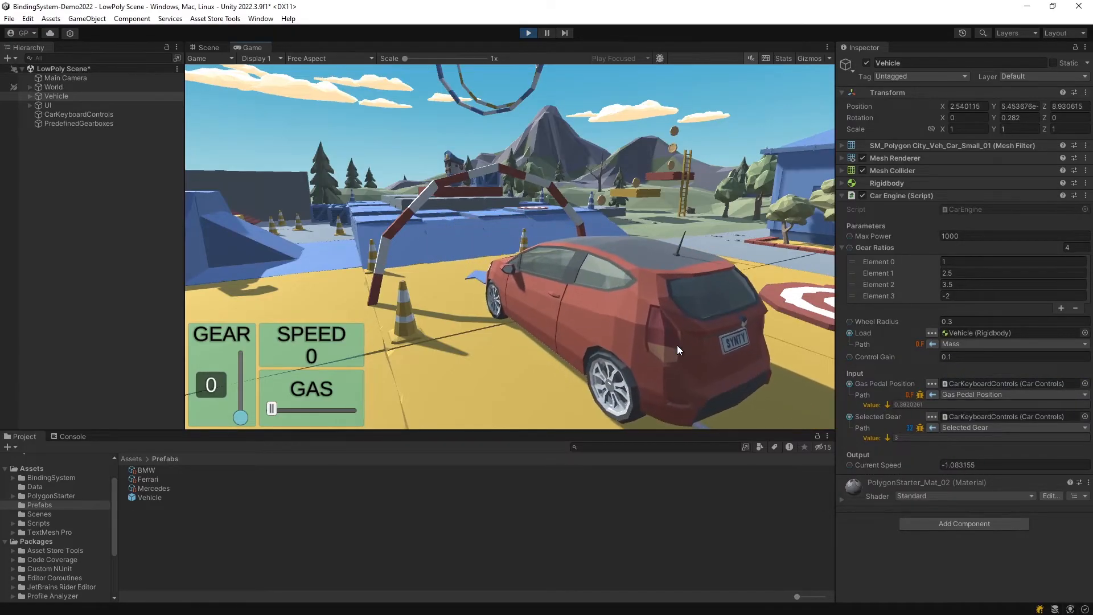
key(w)
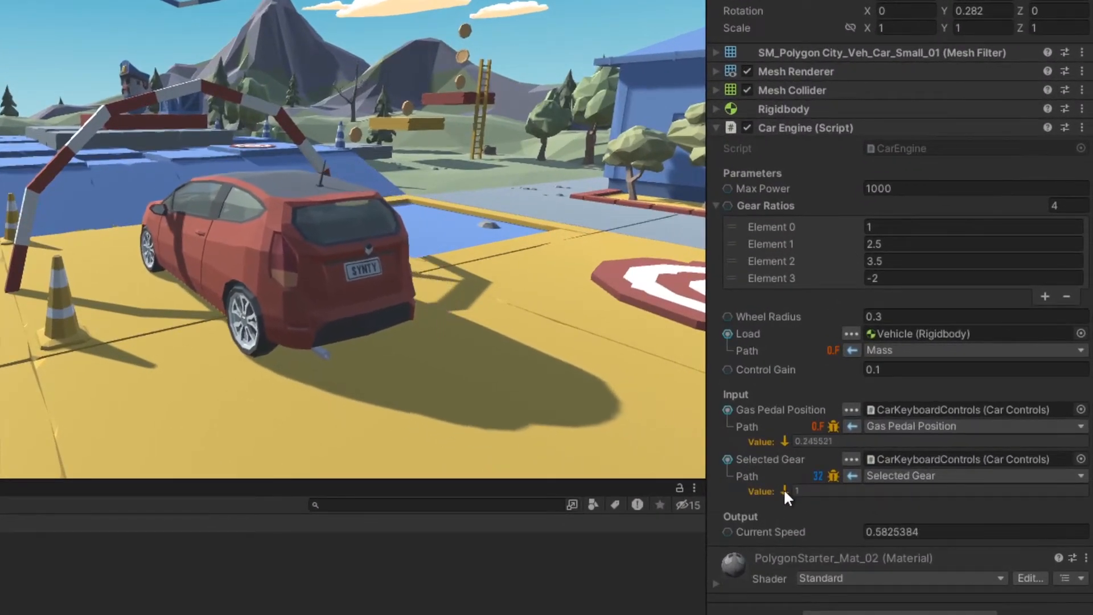
key(s)
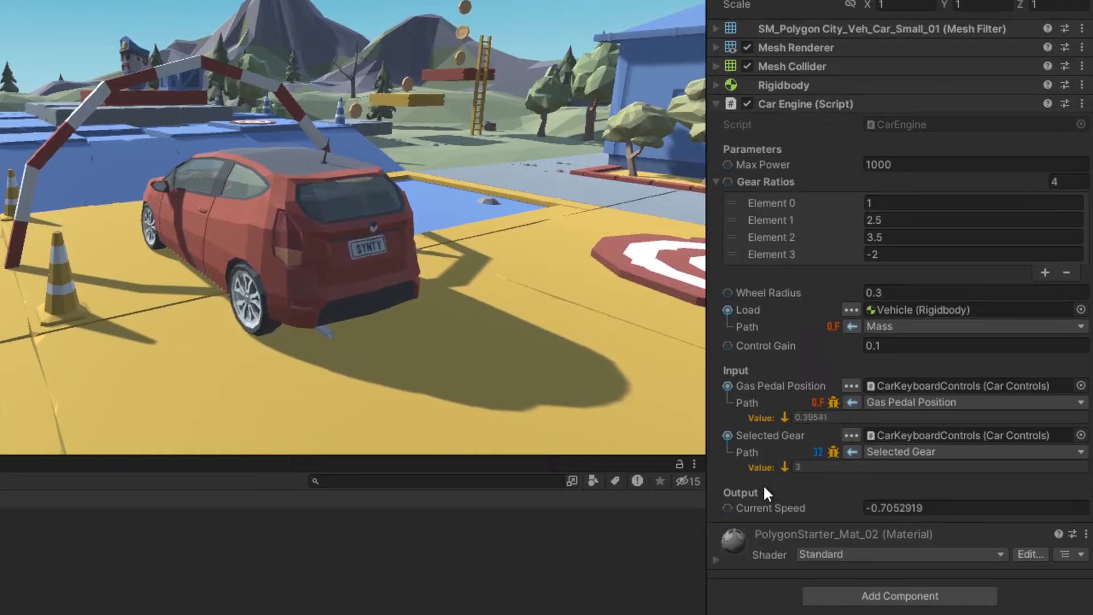
key(w)
key(w)
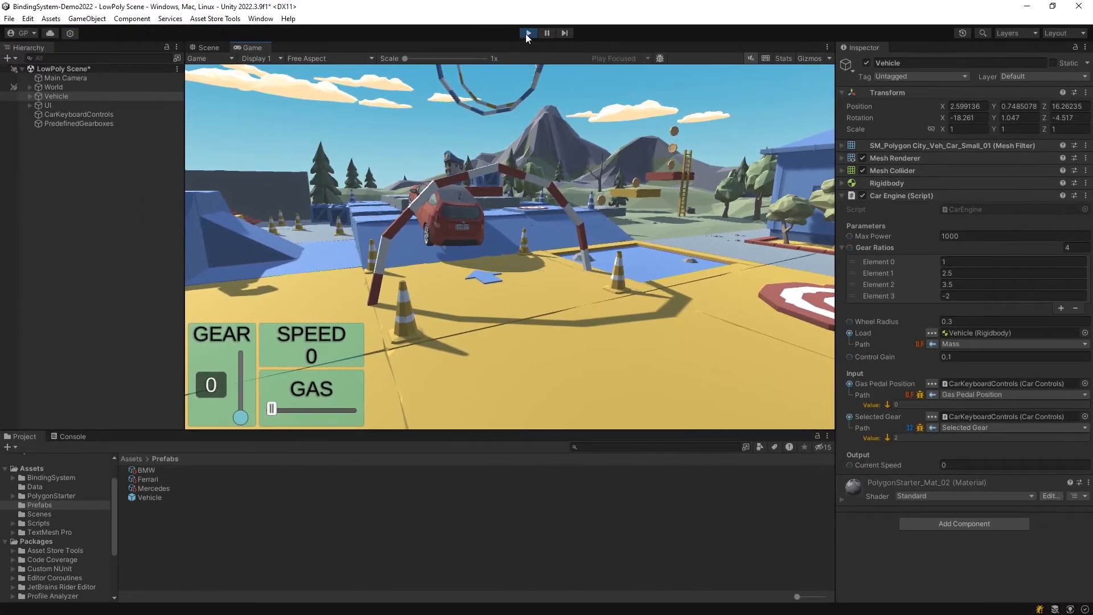
click(525, 33)
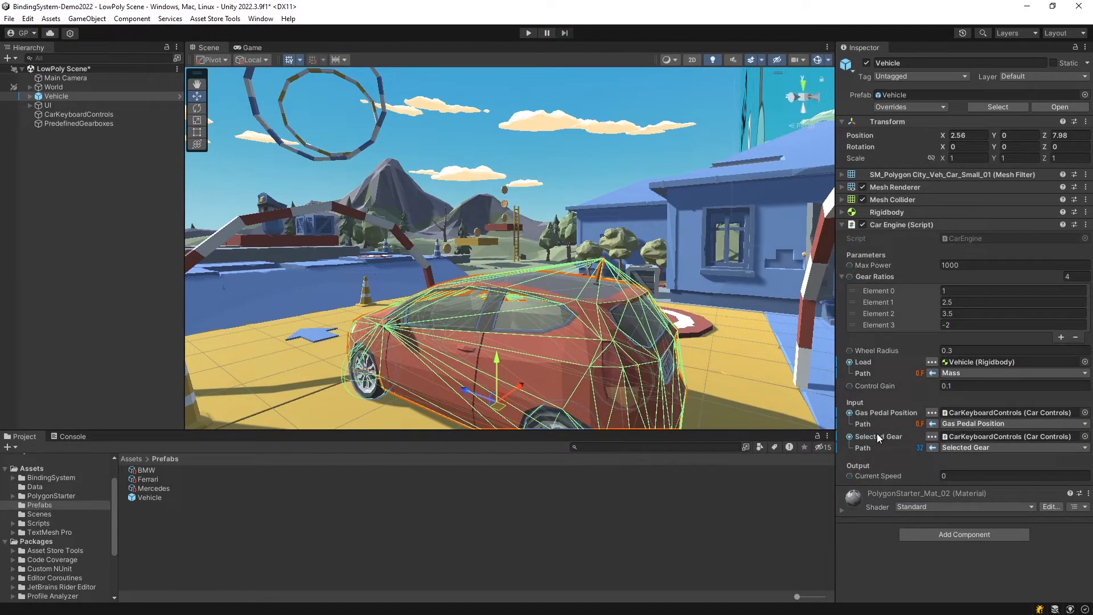
Expand the UI hierarchy through Canvas and Panel to show the contents of the Speed, Gear and Gas panels
click(29, 105)
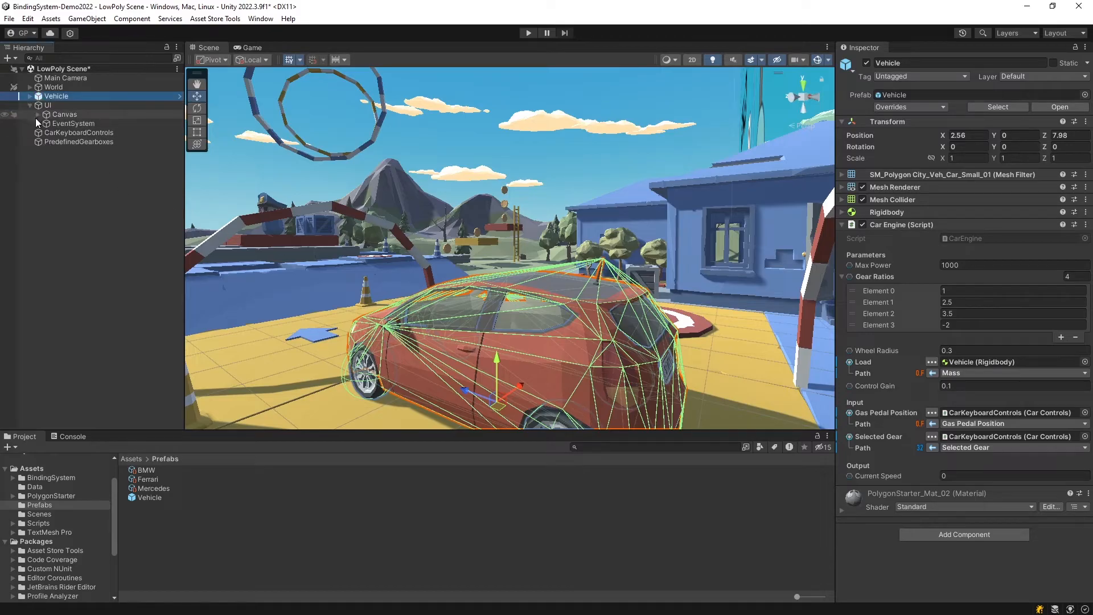
click(38, 115)
click(46, 123)
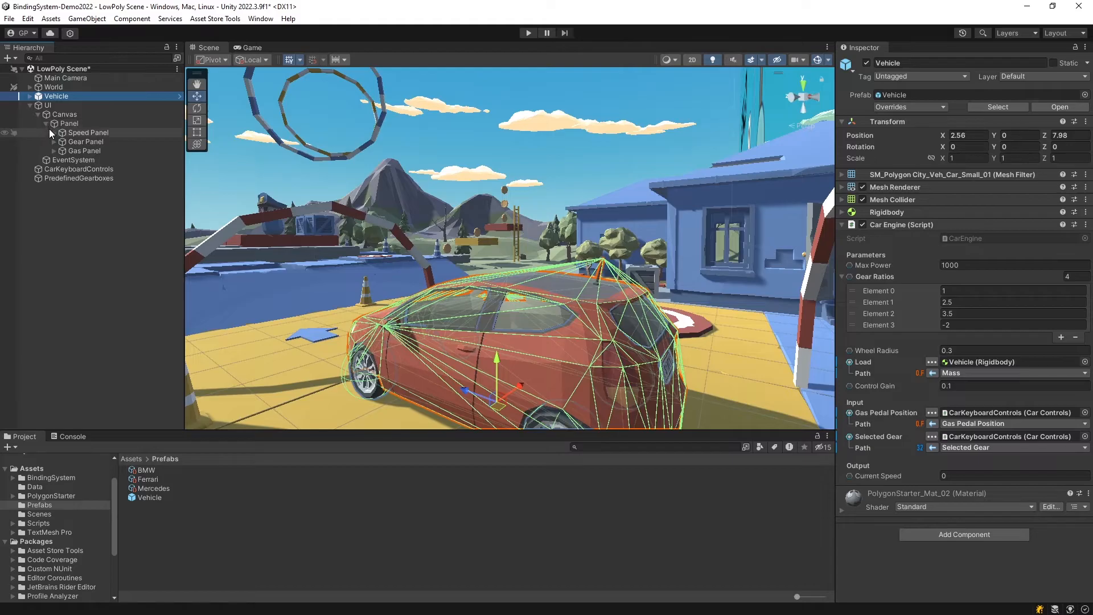
click(54, 132)
click(54, 160)
click(53, 187)
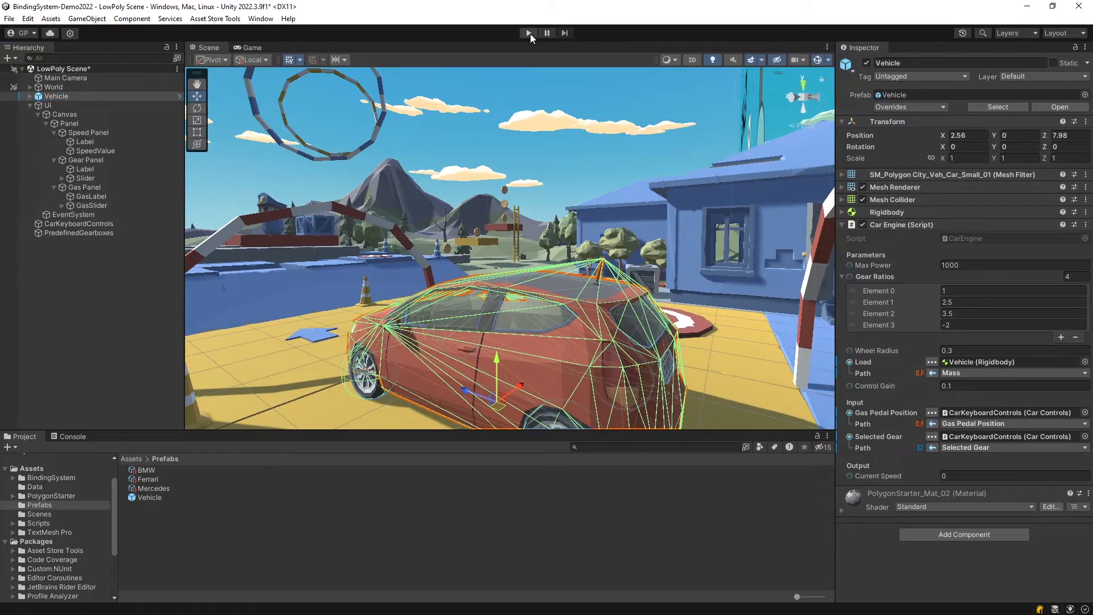
Run the scene, try out the on-screen gas and gear sliders, and stop the scene
click(529, 32)
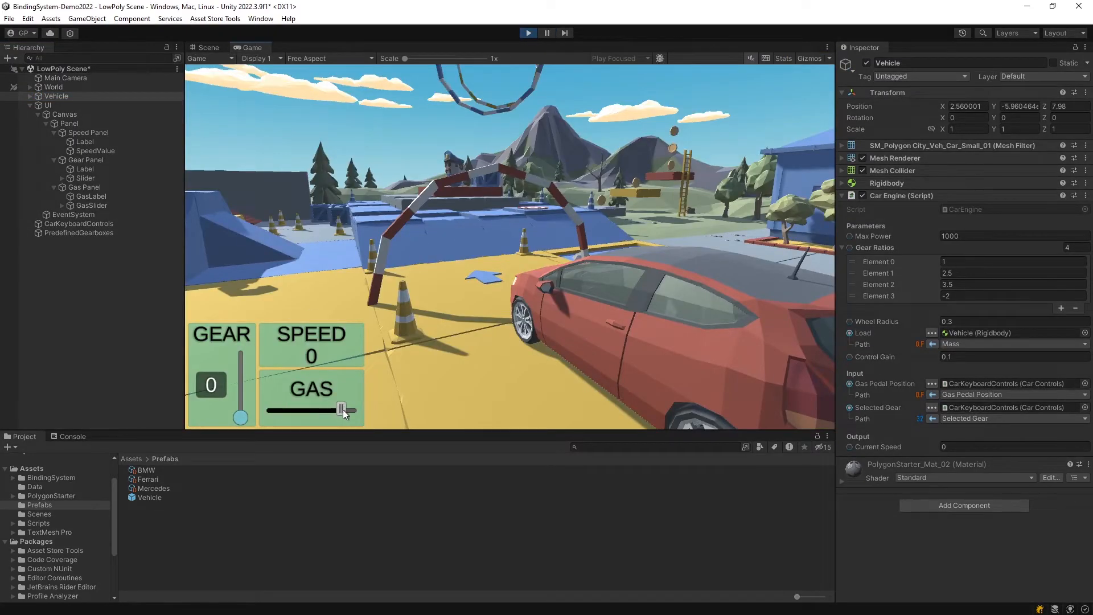
drag(241, 420, 242, 379)
click(528, 33)
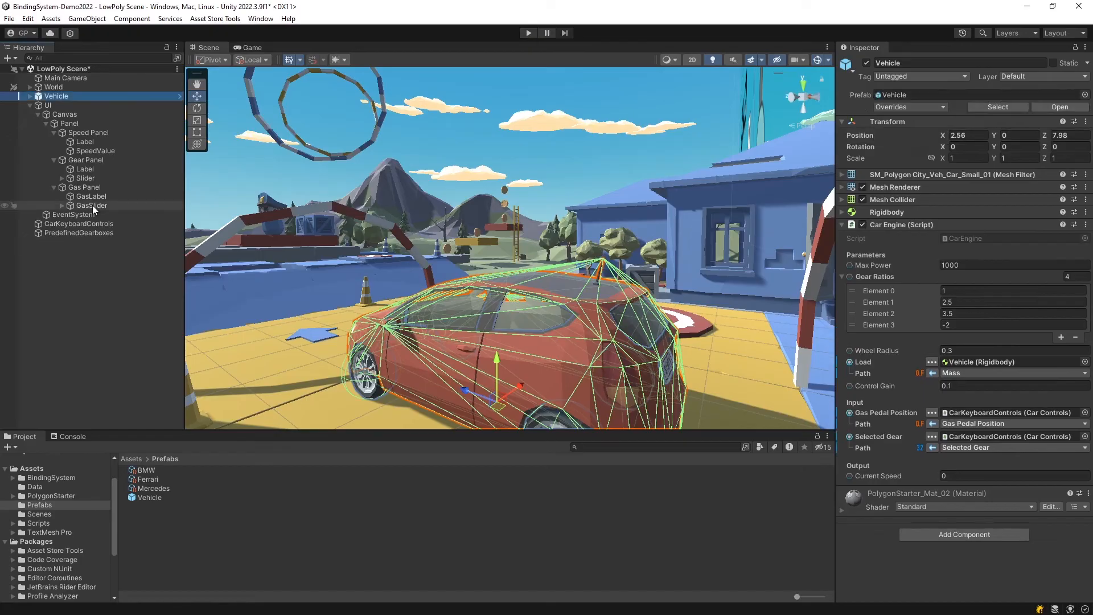
Rebind the Vehicle's Gas Pedal Position input to Value in the Slider component of GasSlider
drag(93, 206, 994, 415)
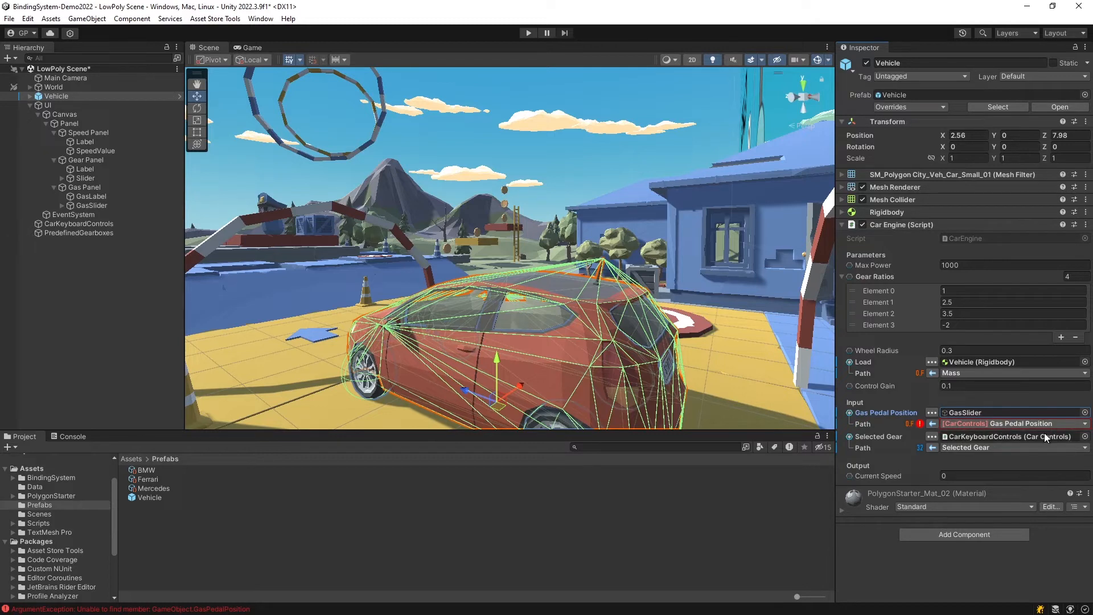
click(1004, 424)
click(1009, 273)
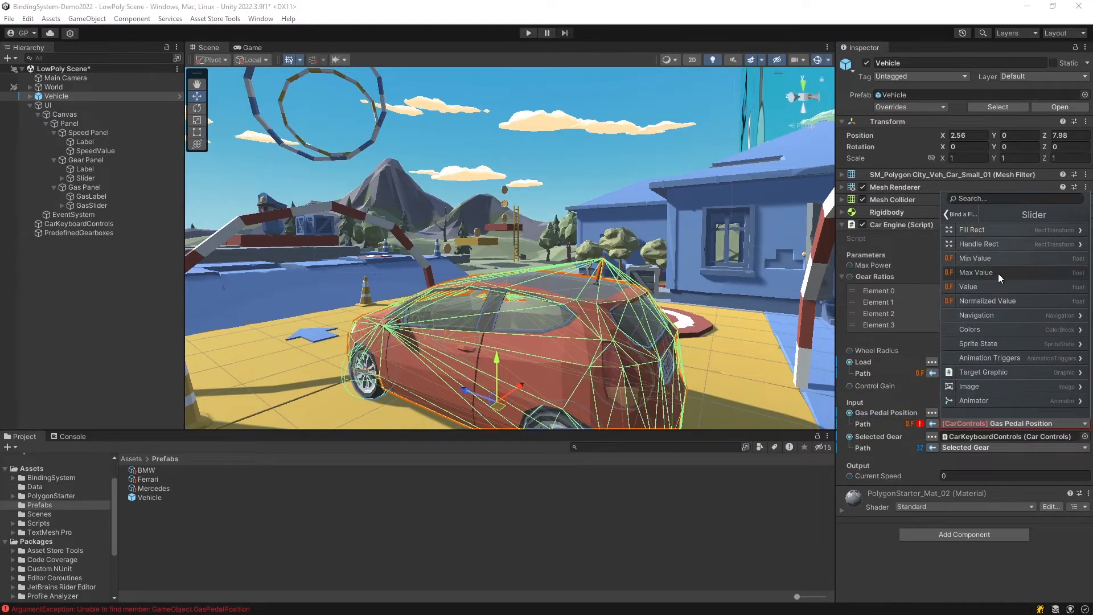
click(998, 286)
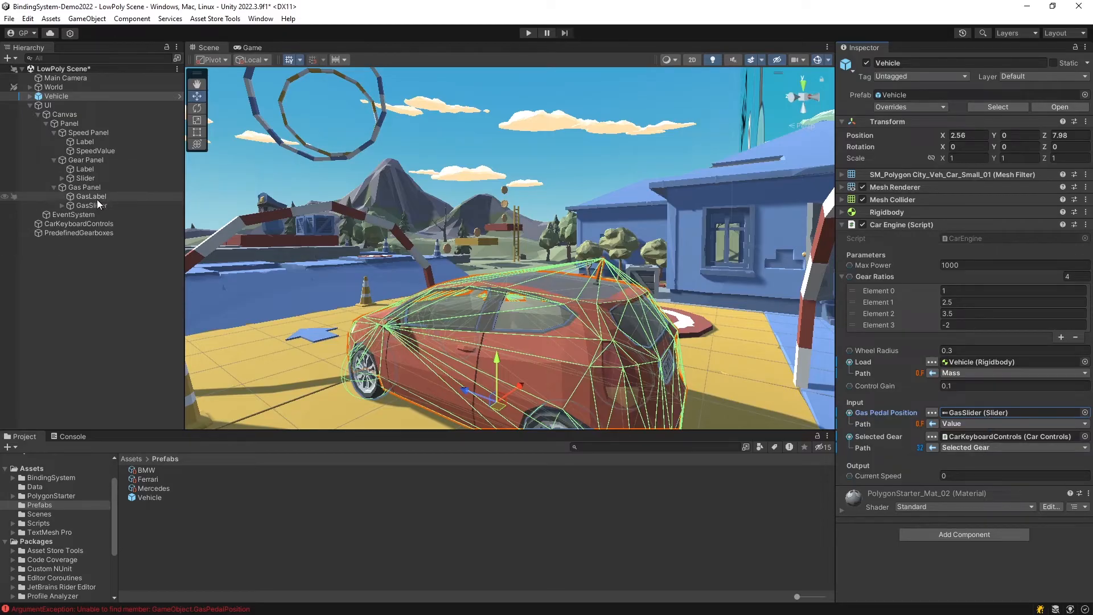
Rebind the Vehicle's Selected Gear input to Value in the Slider component of the Gear Panel's Slider
drag(90, 178, 985, 436)
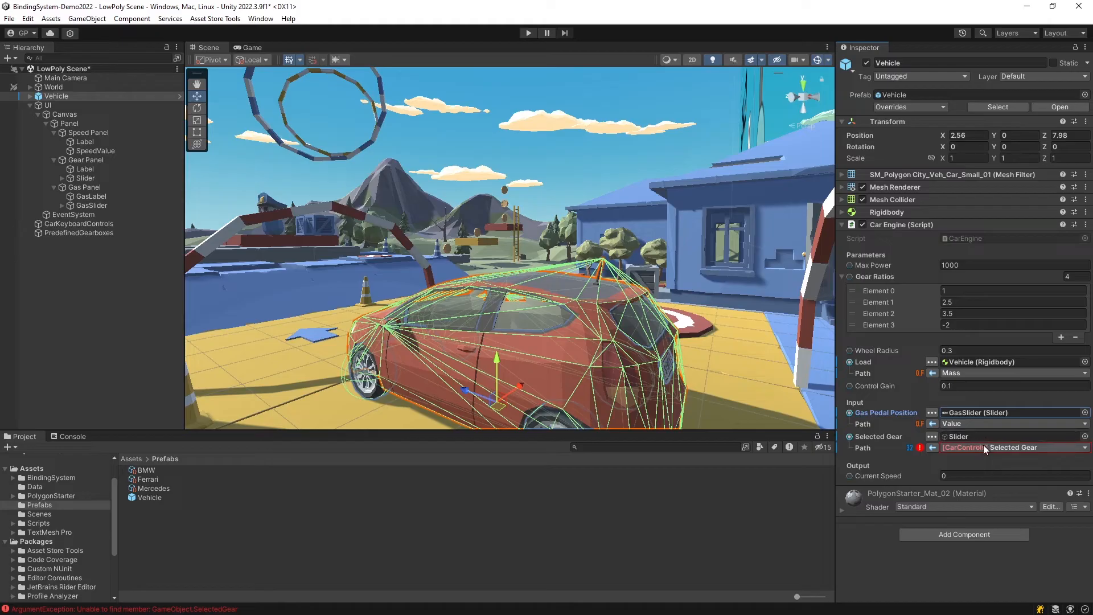
click(986, 446)
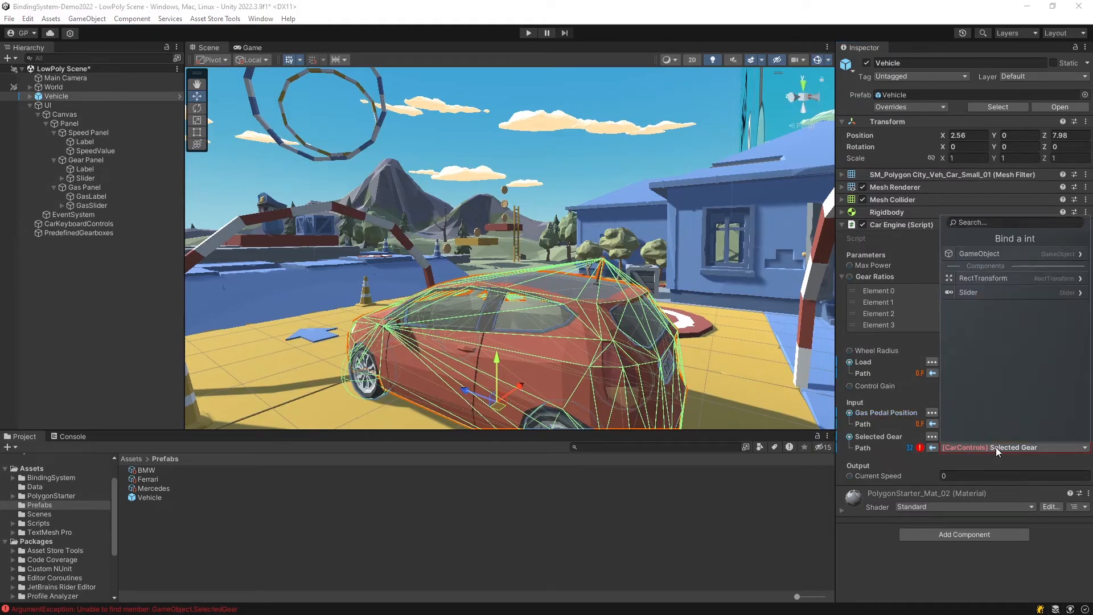
click(1002, 293)
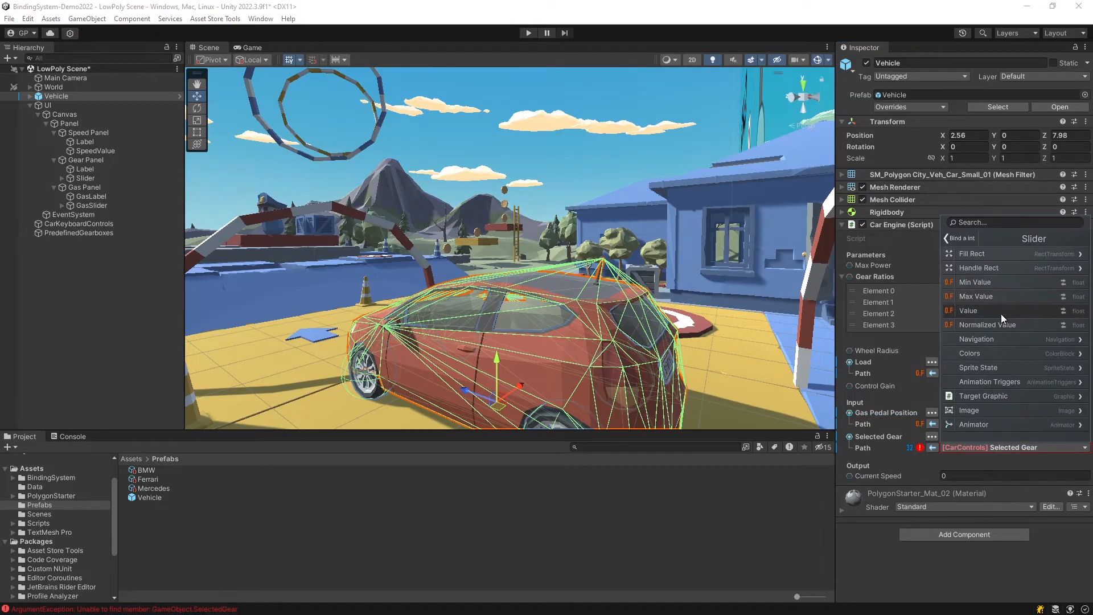
click(1000, 313)
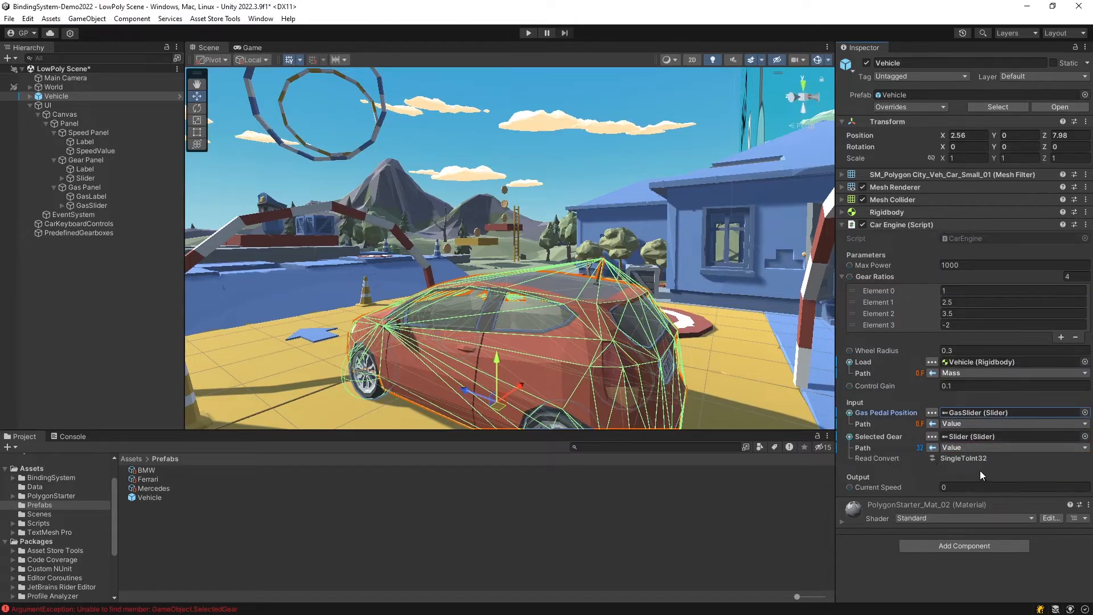
Make the Current Speed output bound and link it to Text in the TextMeshProUGUI component of SpeedValue
click(849, 487)
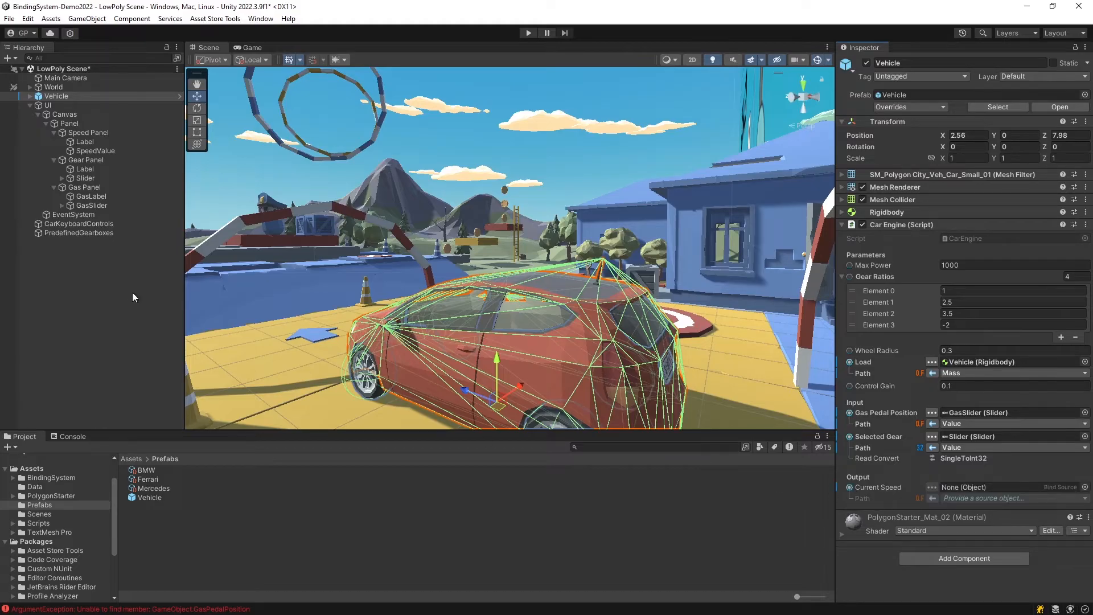
drag(80, 151, 965, 488)
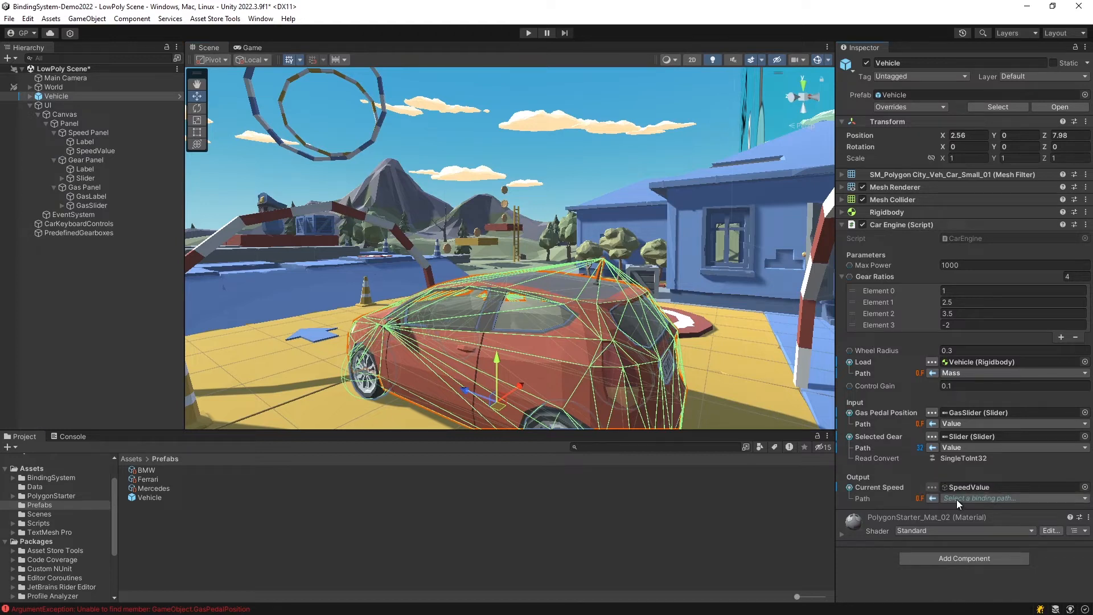
click(956, 500)
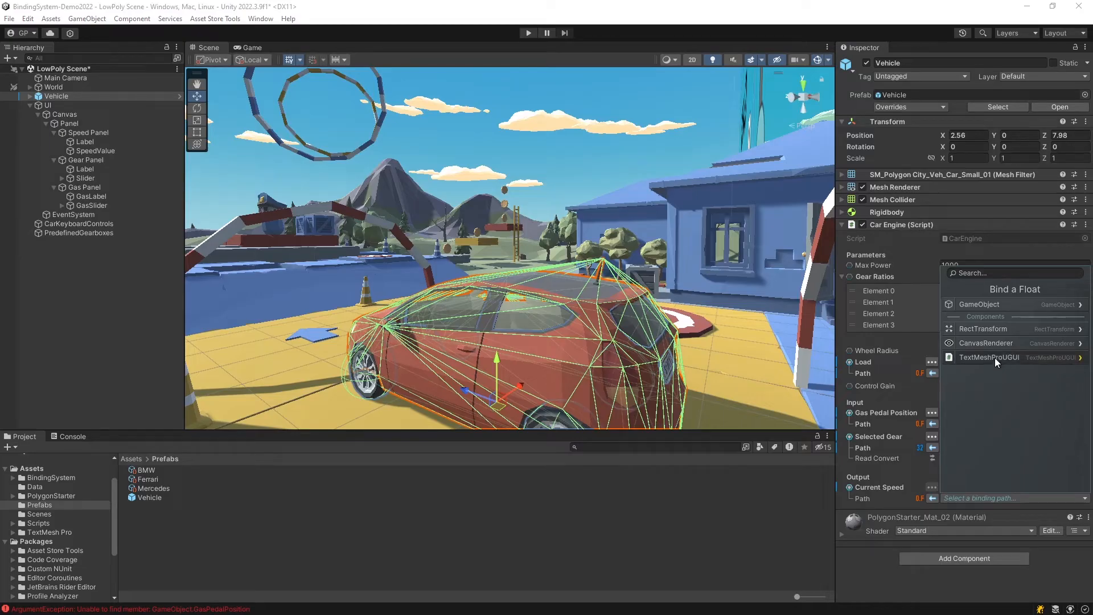
click(995, 358)
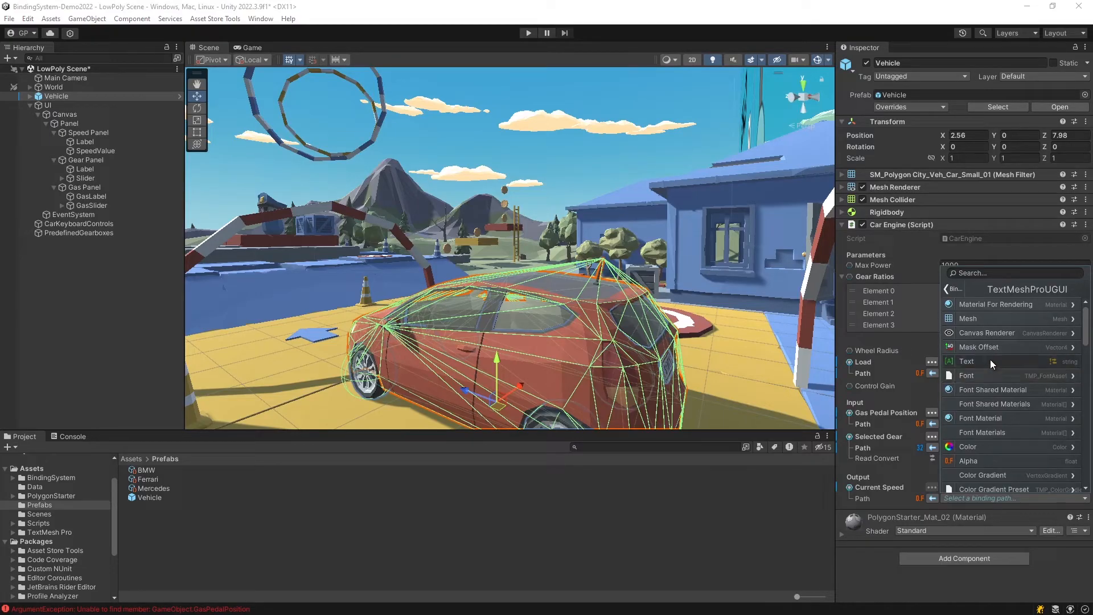
click(989, 359)
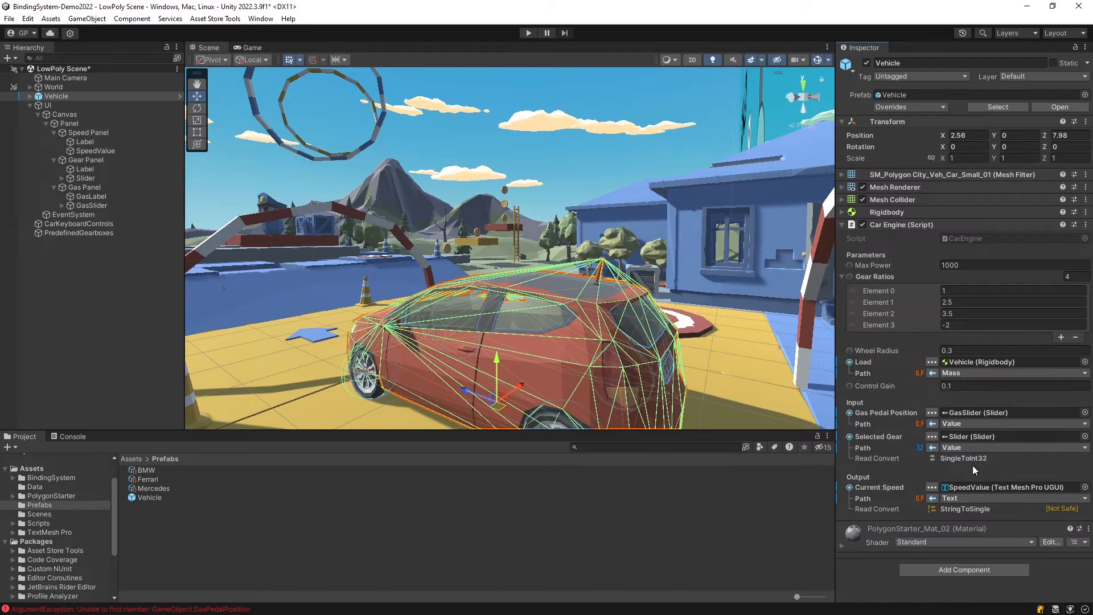
Switch the Current Speed binding's direction to write to the text and set its format string to 0.00
click(932, 498)
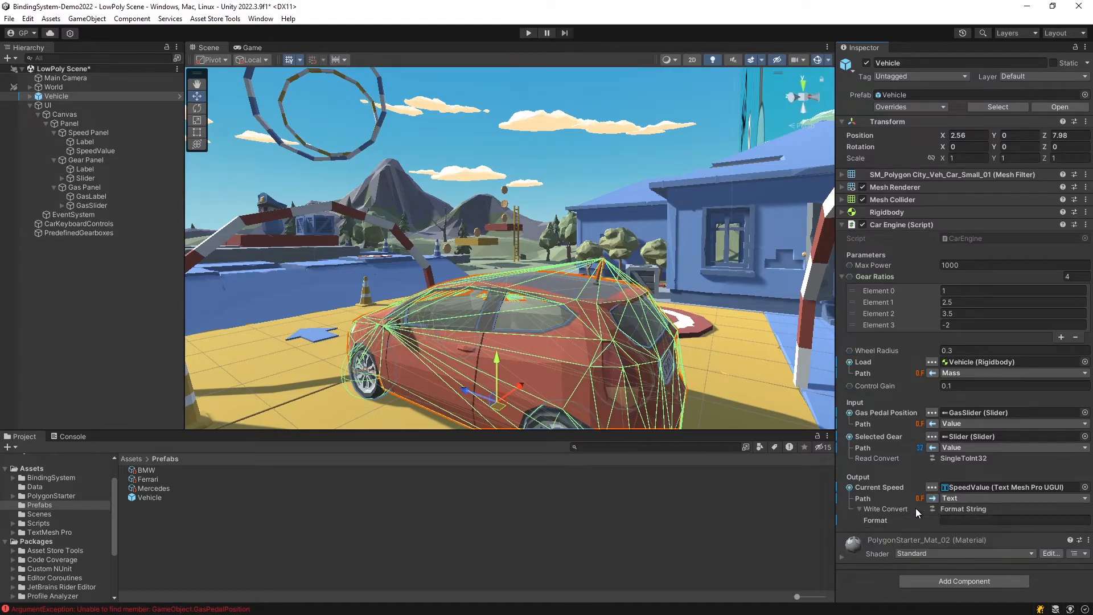
click(966, 520)
text(0.00)
Run the scene and test driving the car with the on-screen gas and gear sliders
click(528, 33)
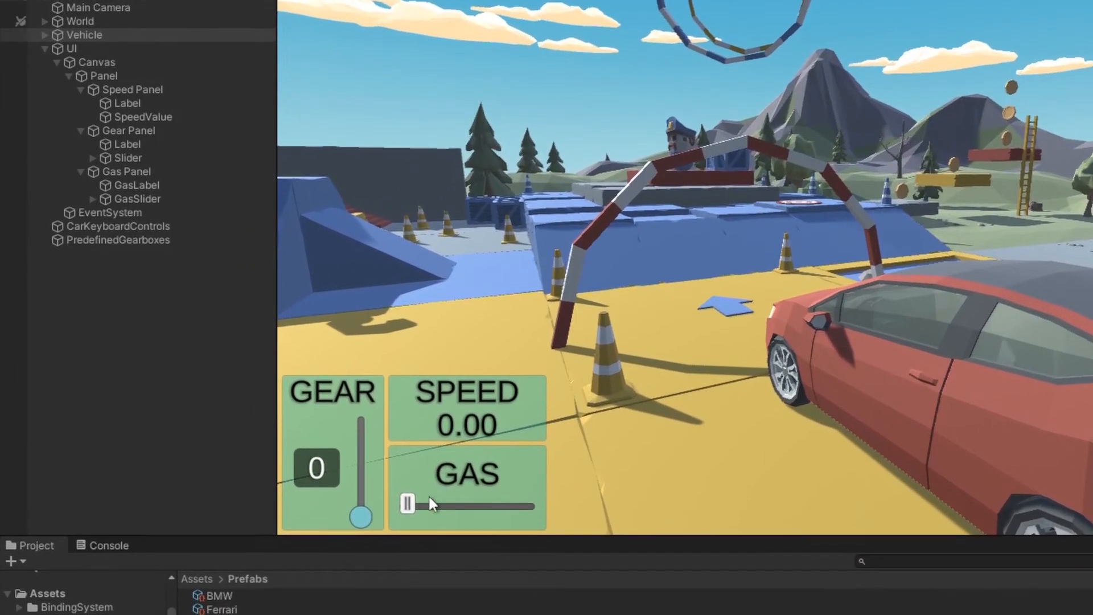
drag(408, 504, 450, 492)
mouse_move(363, 503)
mouse_down()
mouse_move(361, 422)
mouse_move(371, 488)
mouse_up()
drag(441, 481, 397, 482)
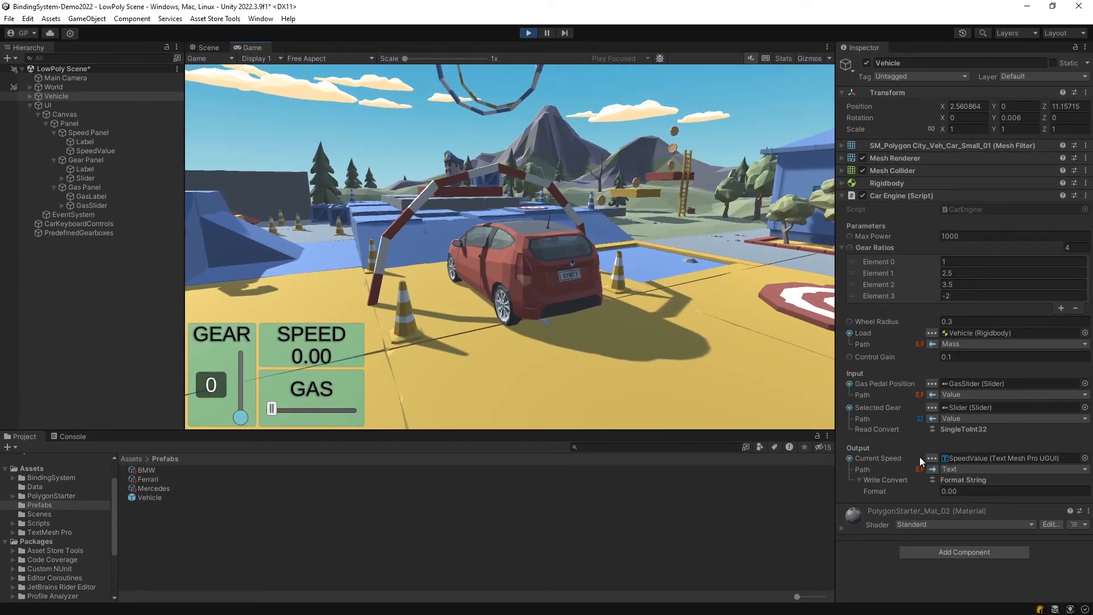
Enable Live Debug on the Current Speed and Selected Gear bindings and raise the gas slider slightly to check the live values
click(931, 458)
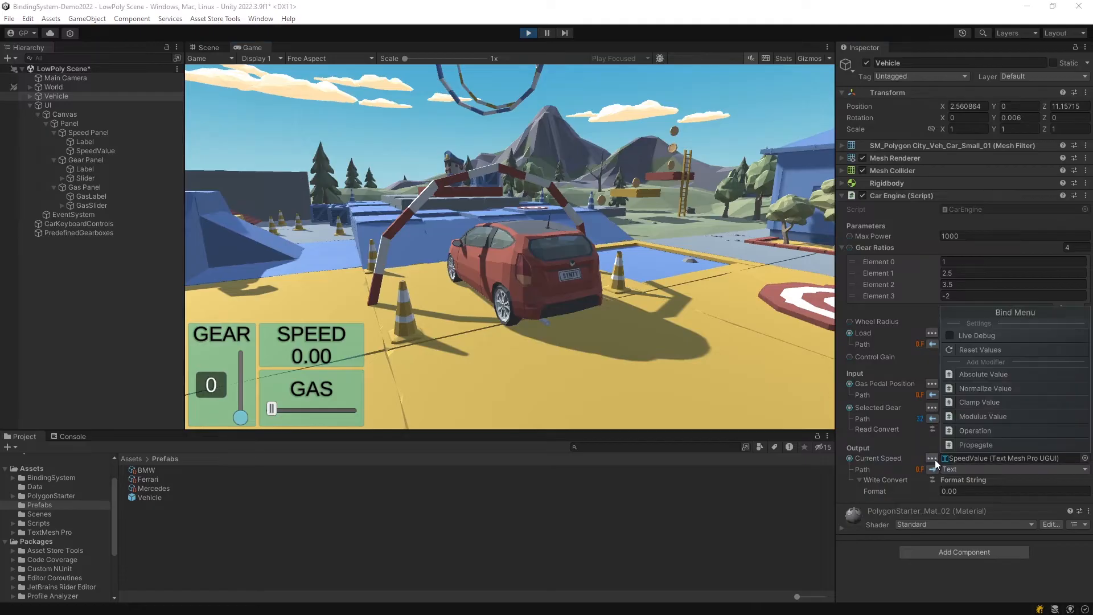
click(950, 336)
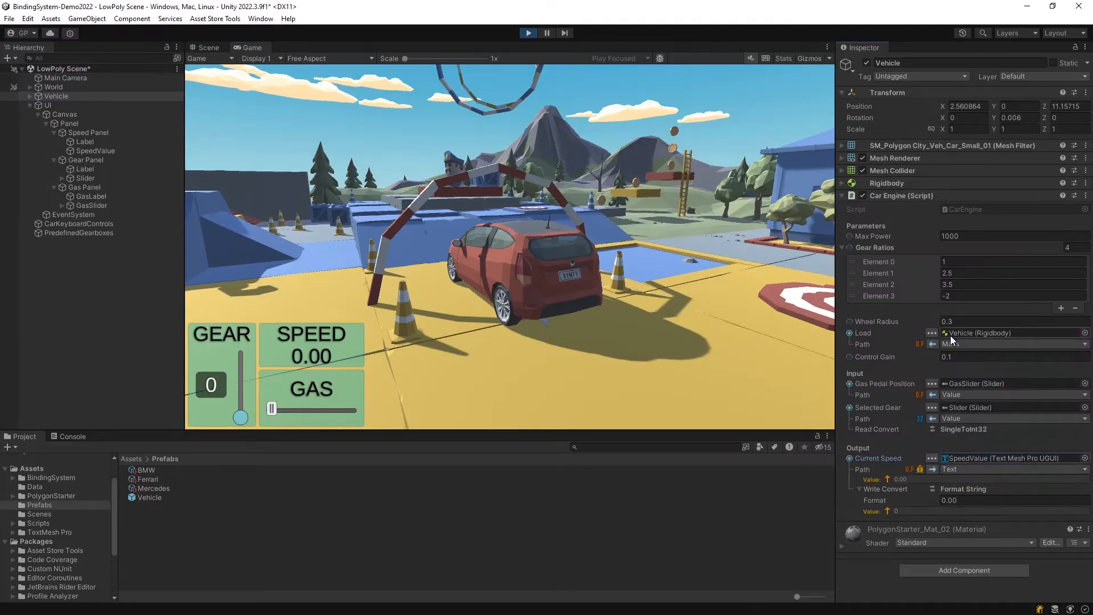
click(931, 407)
click(950, 299)
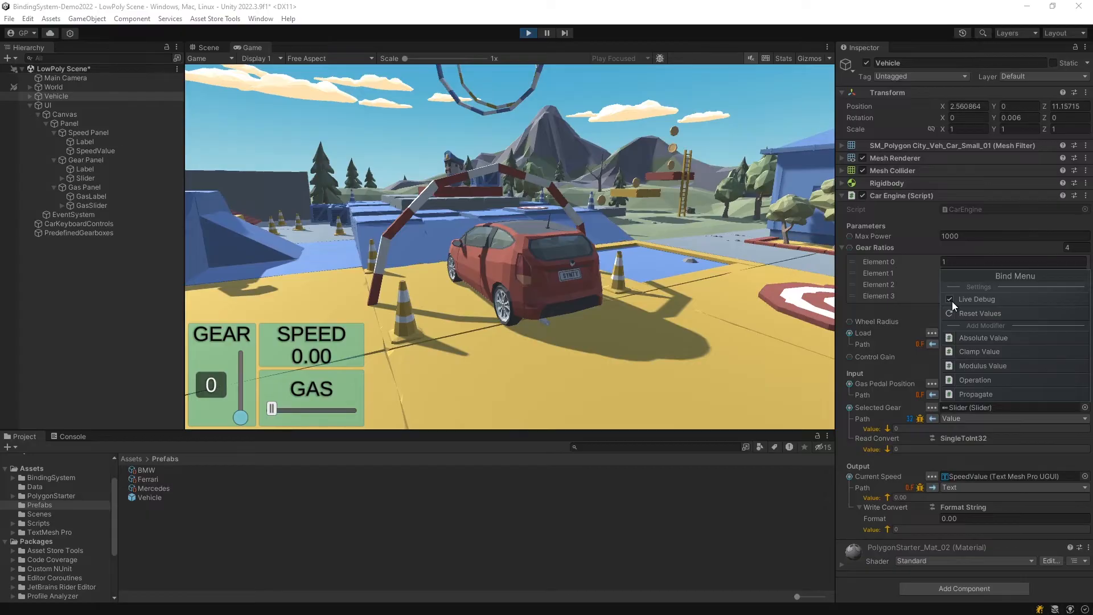
click(914, 438)
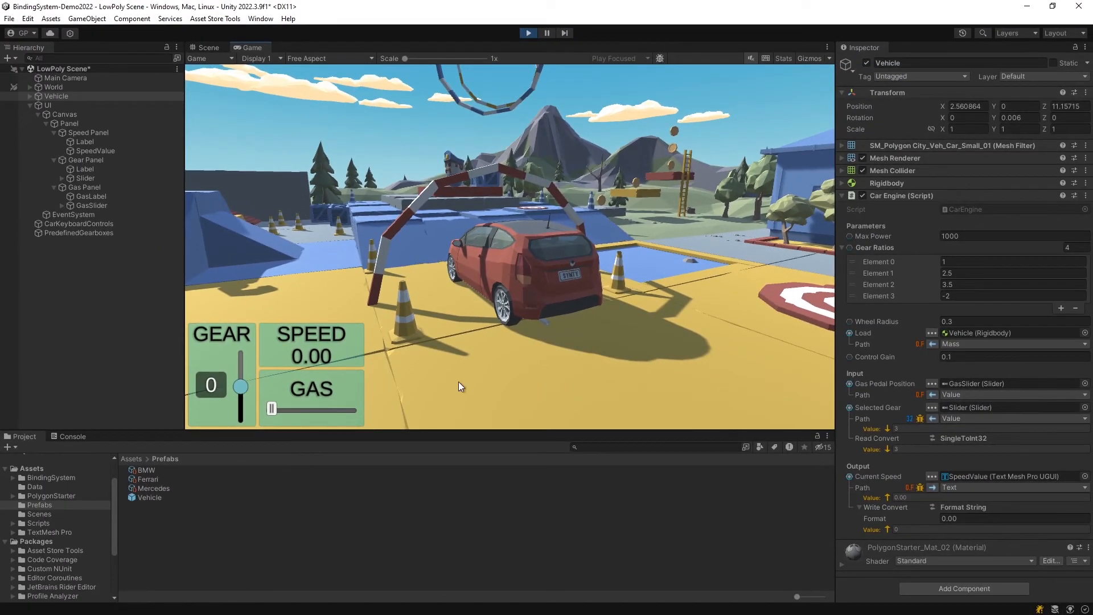
drag(269, 405, 283, 407)
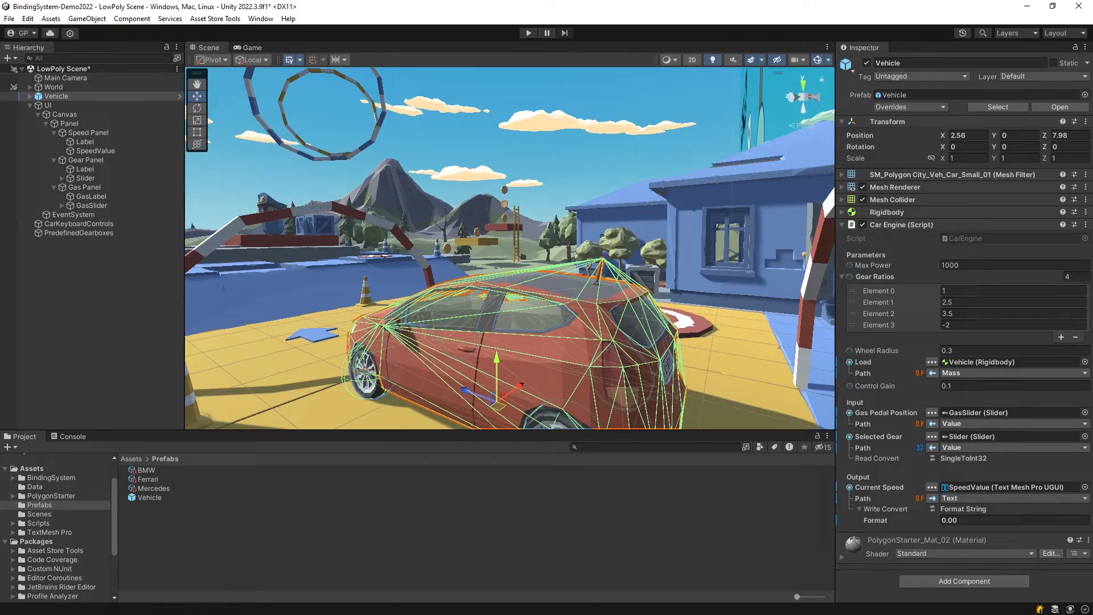
Add a Propagate modifier to the Current Speed binding and set the size of its Targets list to 1
click(931, 487)
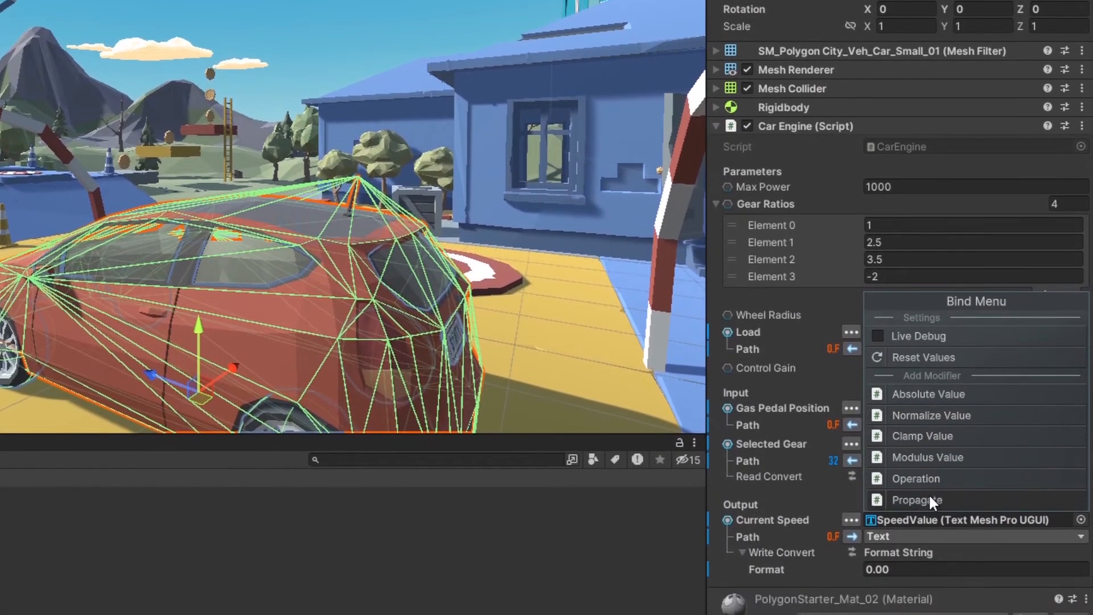
click(929, 496)
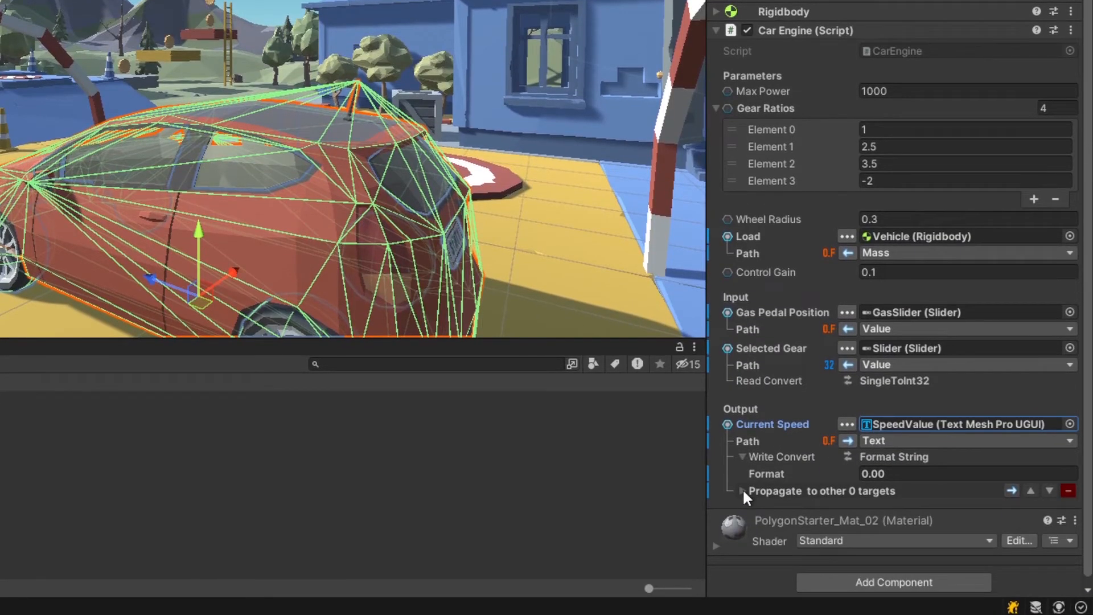
click(742, 490)
click(742, 507)
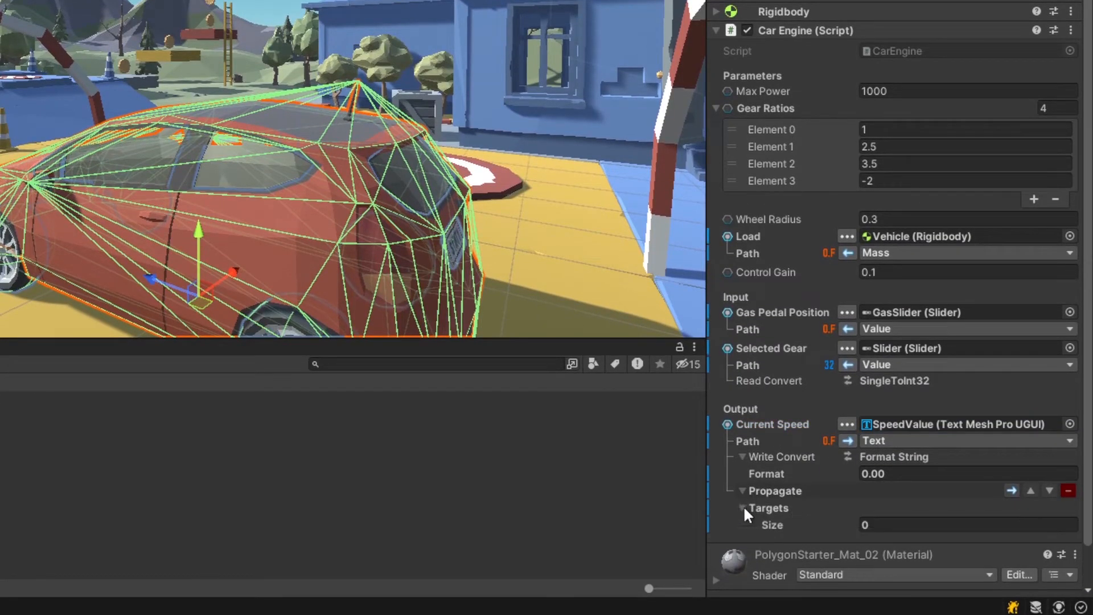
scroll(762, 506, down, 2)
click(879, 485)
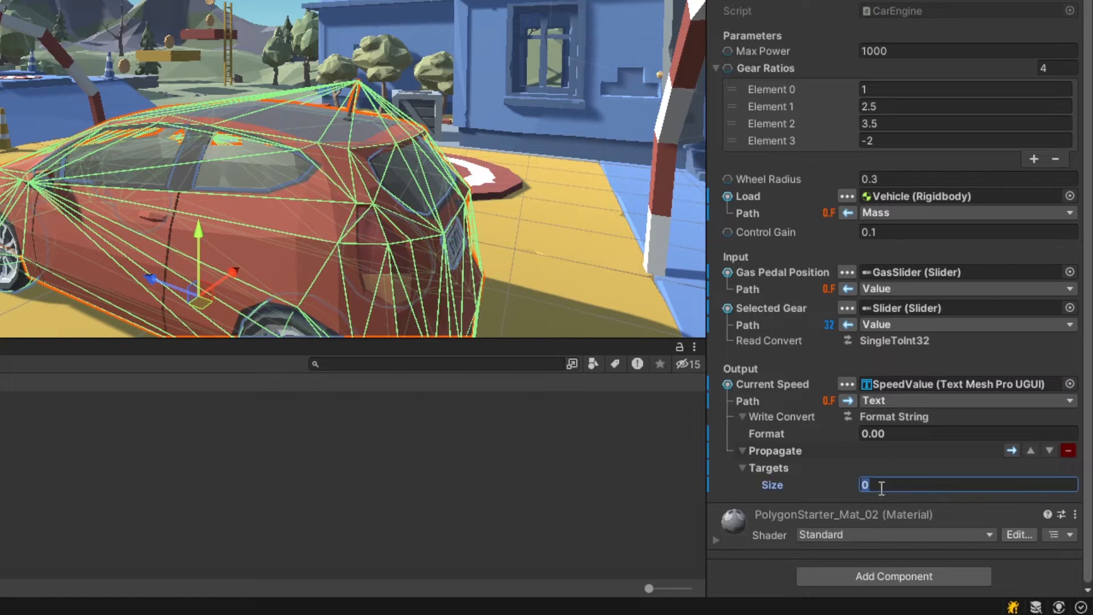
text(1)
key(Return)
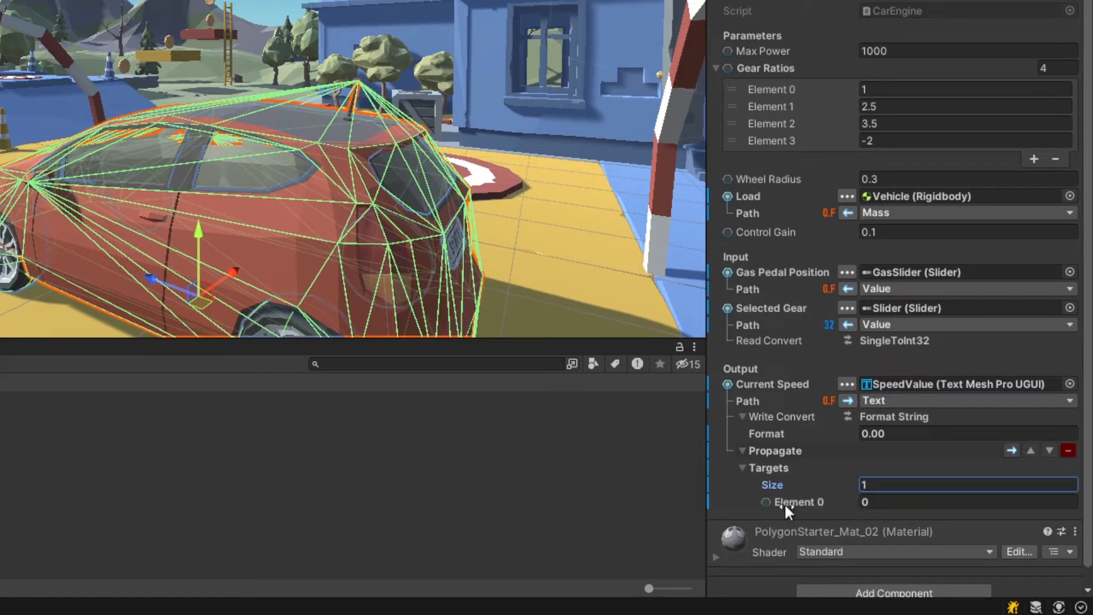
Bind Element 0 of the Current Speed Propagate targets to SpeedValue's TextMeshProUGUI Color R component, then collapse the Targets list
click(766, 502)
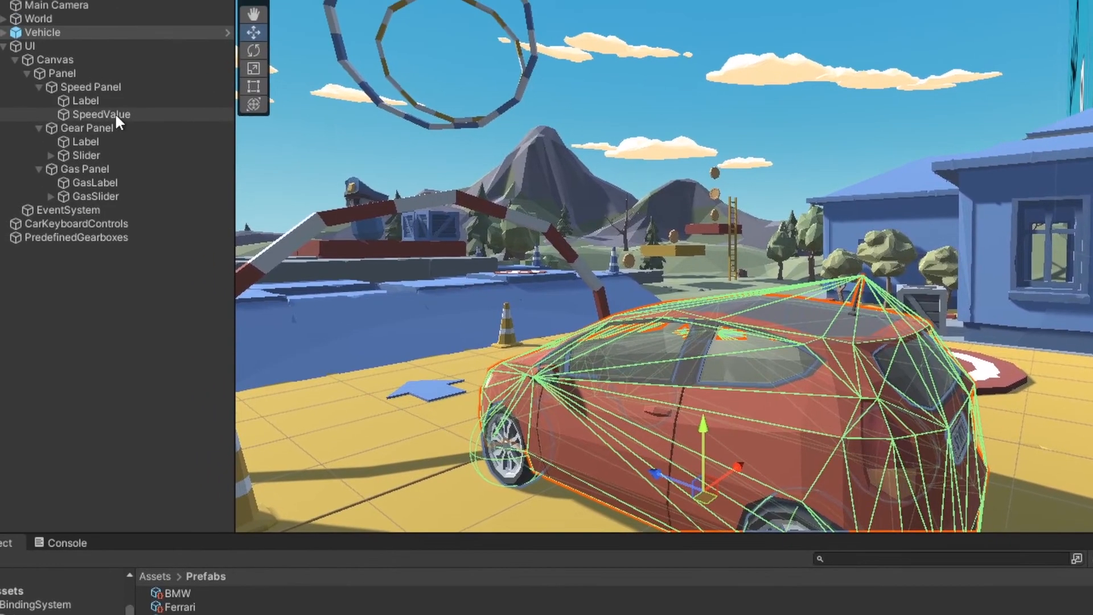
drag(122, 121, 976, 504)
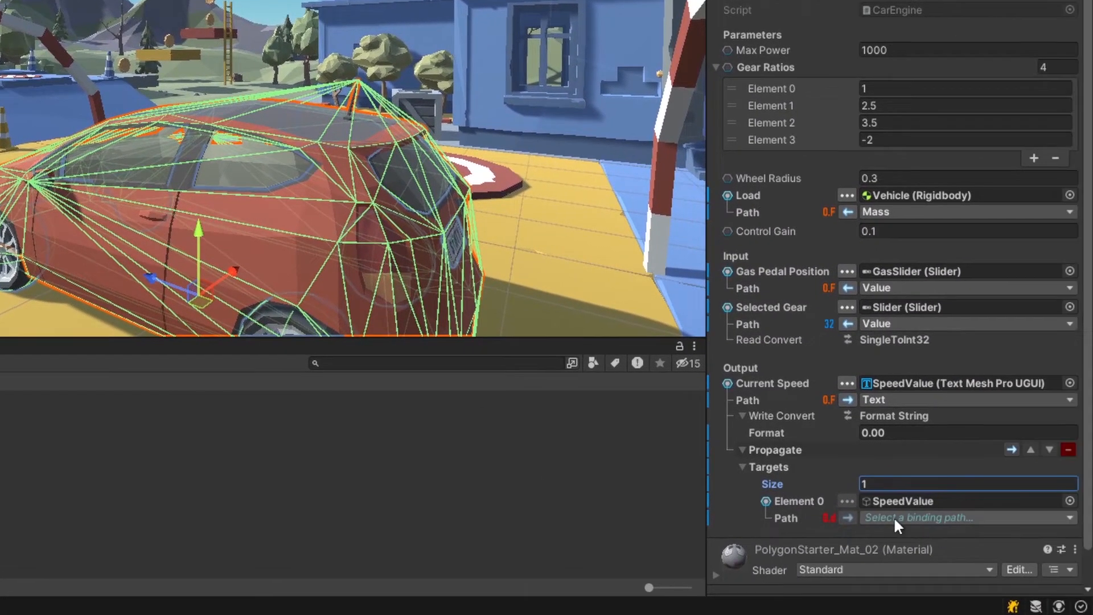
click(918, 516)
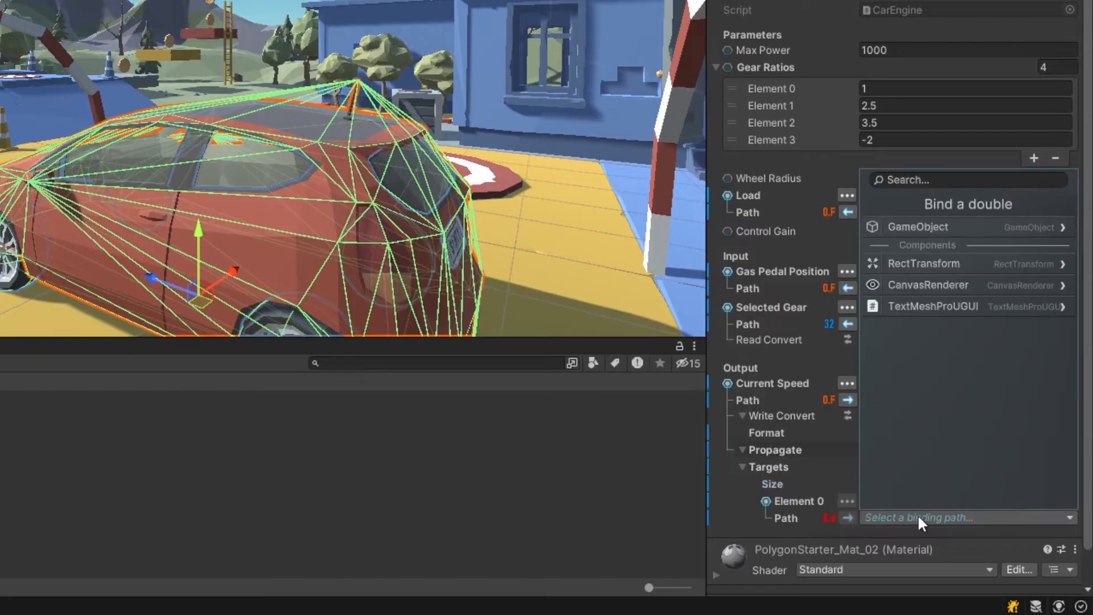
click(948, 308)
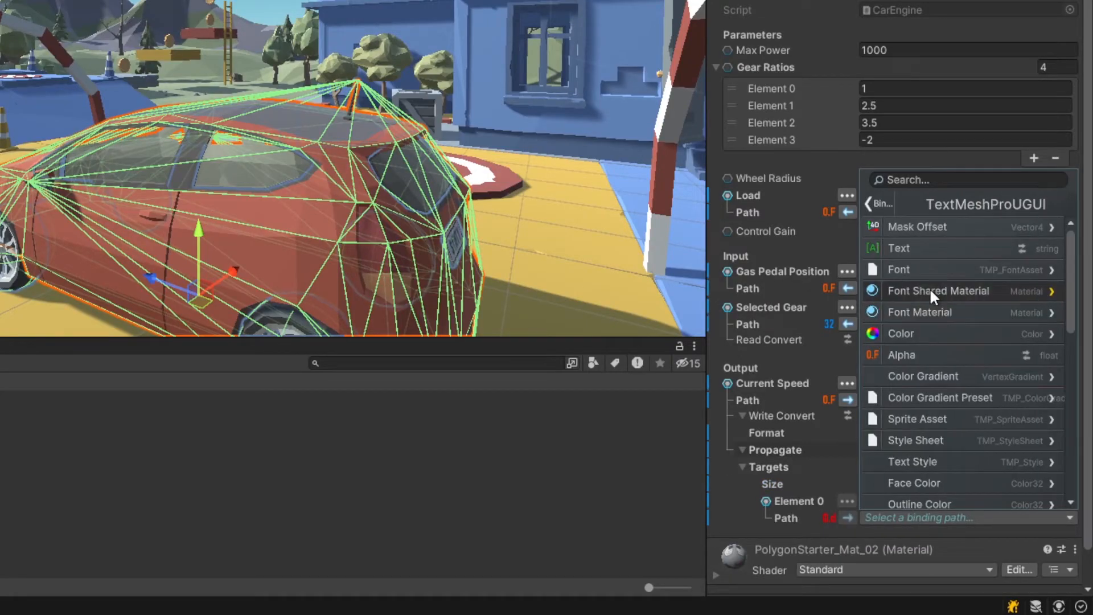
click(927, 332)
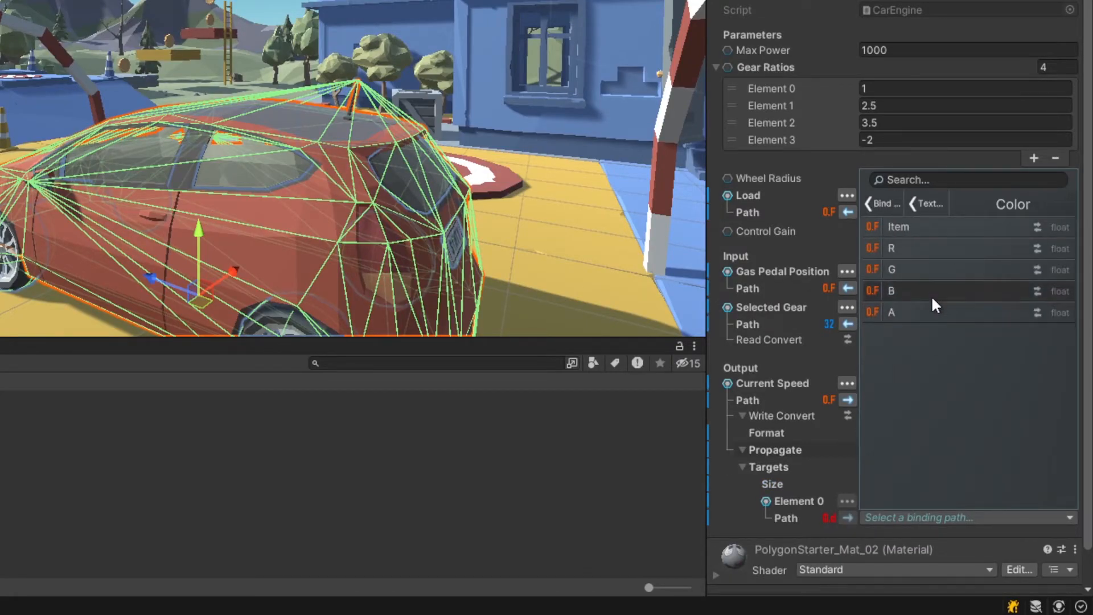
click(932, 251)
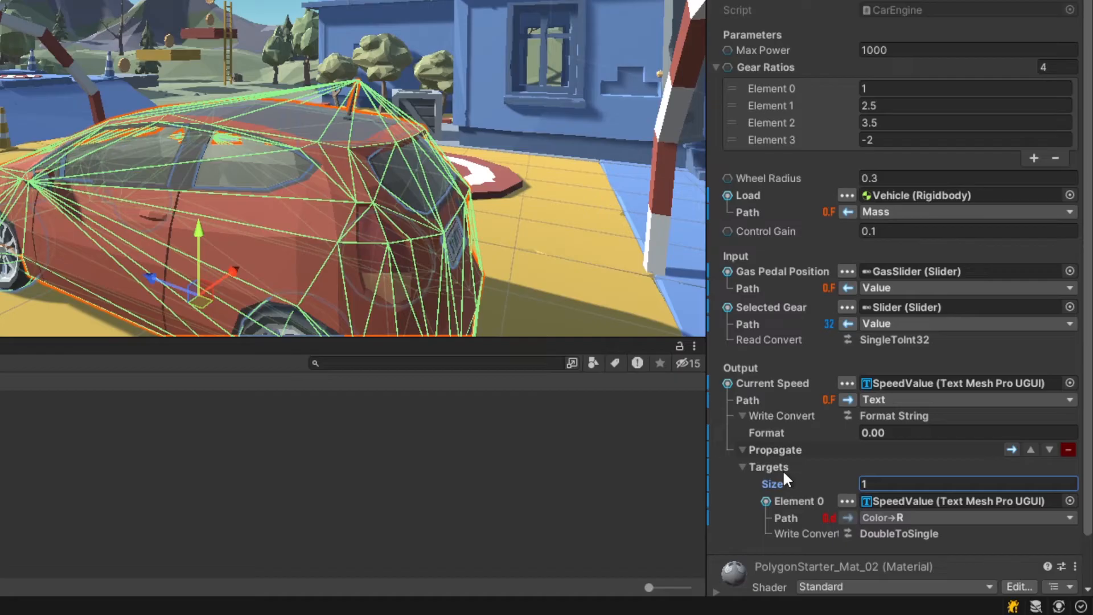
click(768, 467)
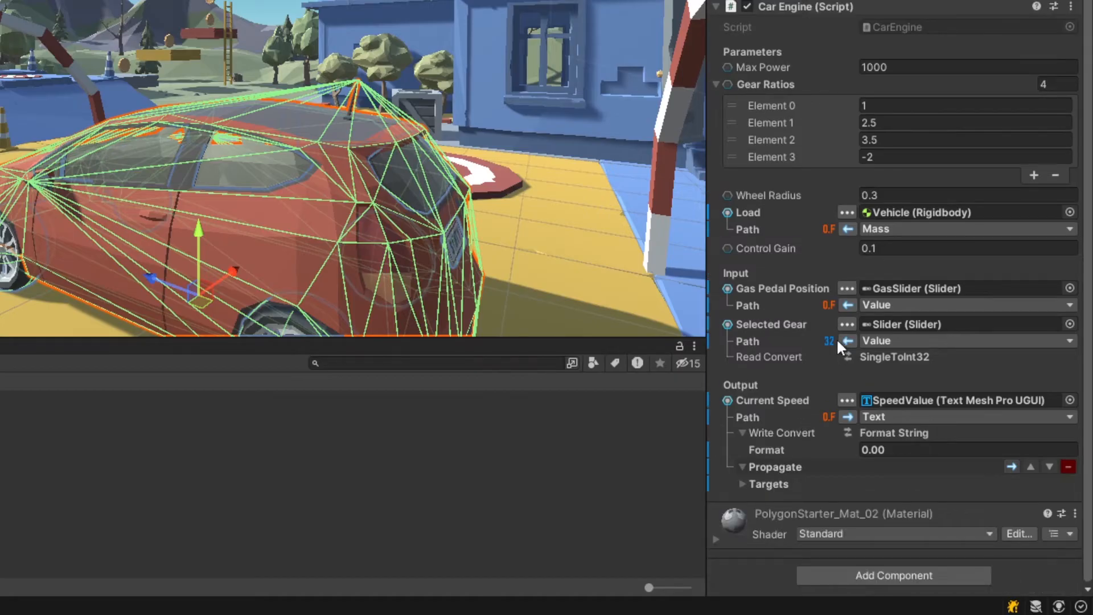
Add a Propagate modifier to the Selected Gear binding and set the size of its Targets list to 1
click(846, 323)
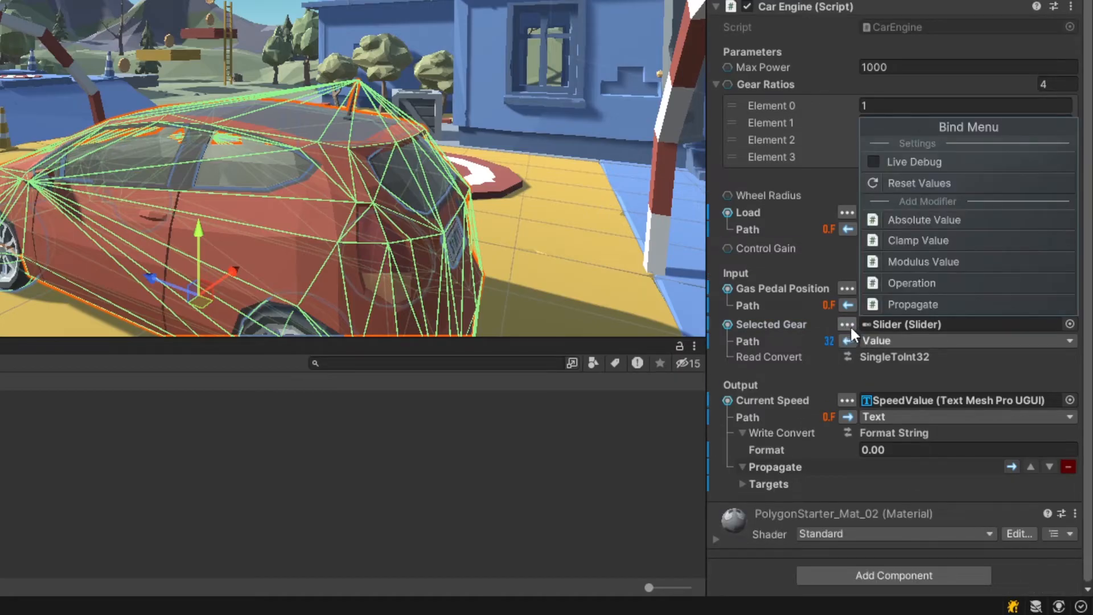
click(895, 308)
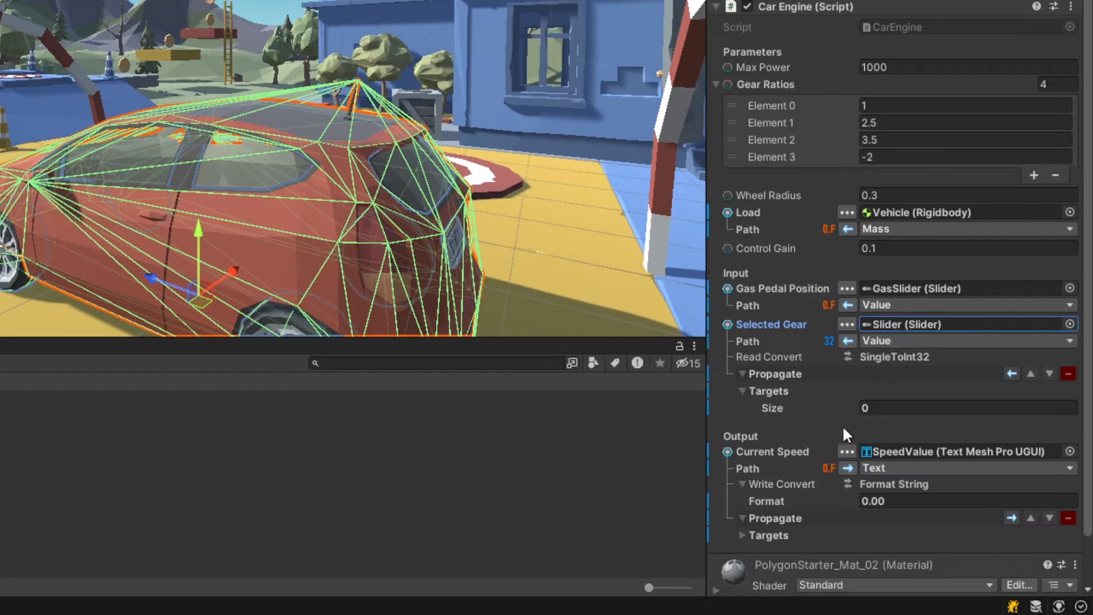
click(886, 406)
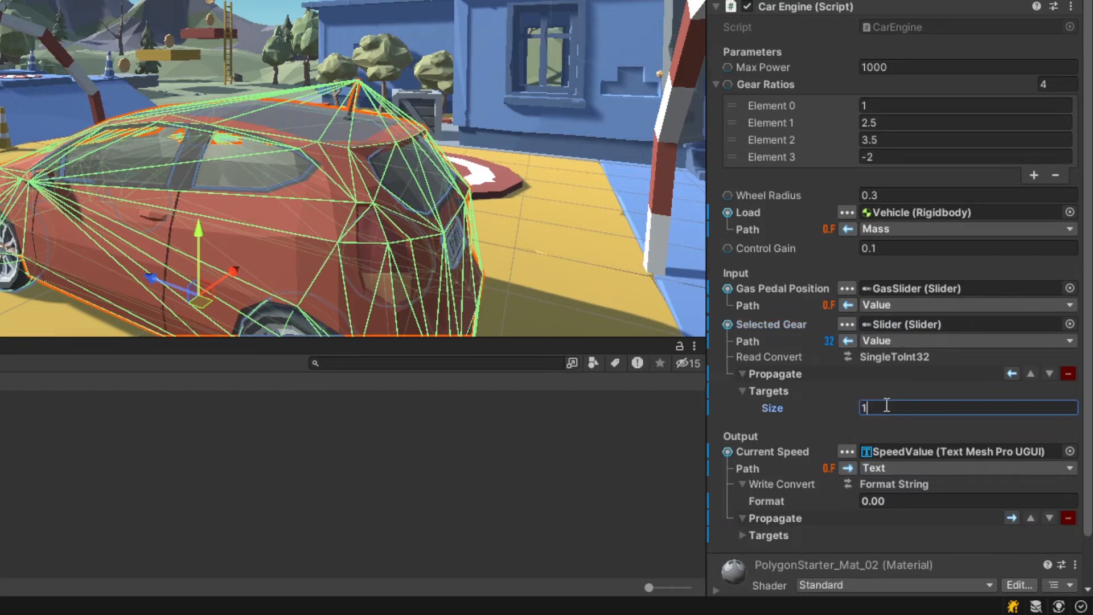
text(1)
key(Return)
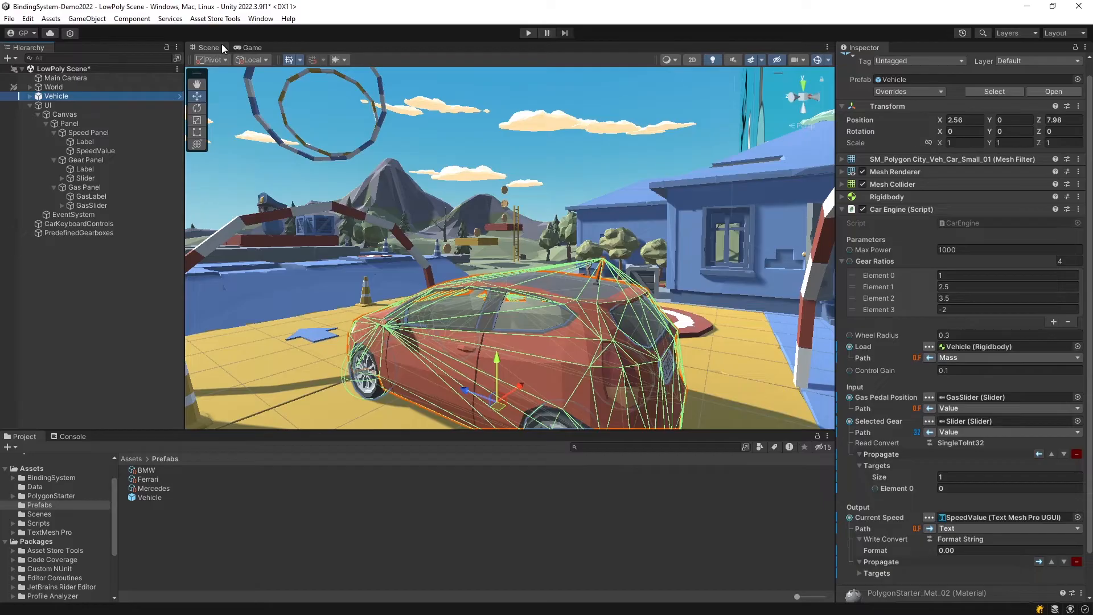
Bind Element 0 of the Selected Gear Propagate targets to the TextMeshProUGUI Text of GearValue, and widen the Inspector slightly
click(246, 47)
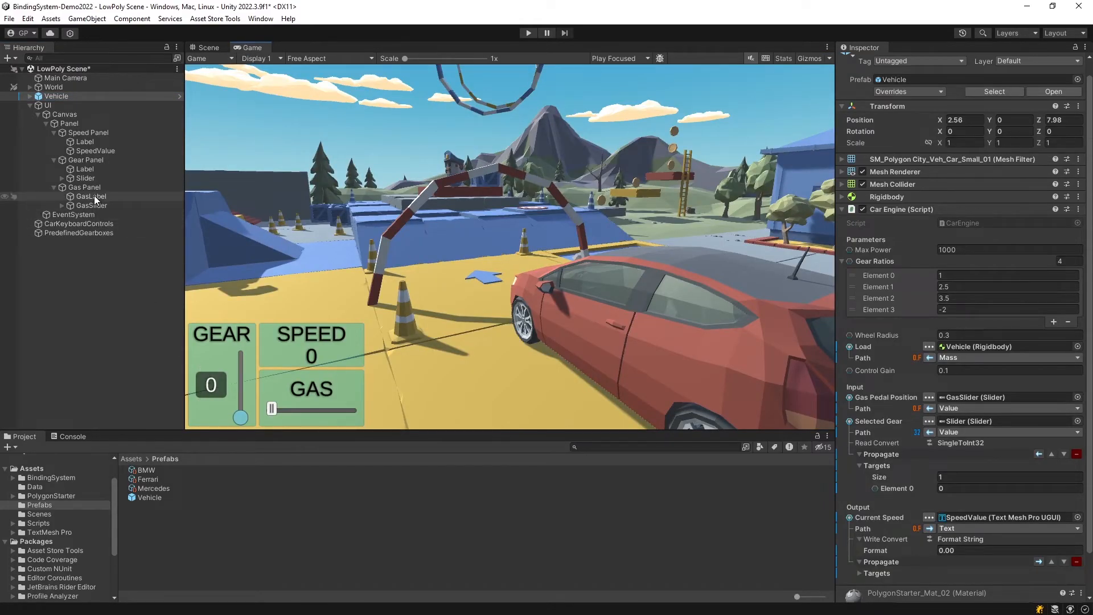
click(61, 179)
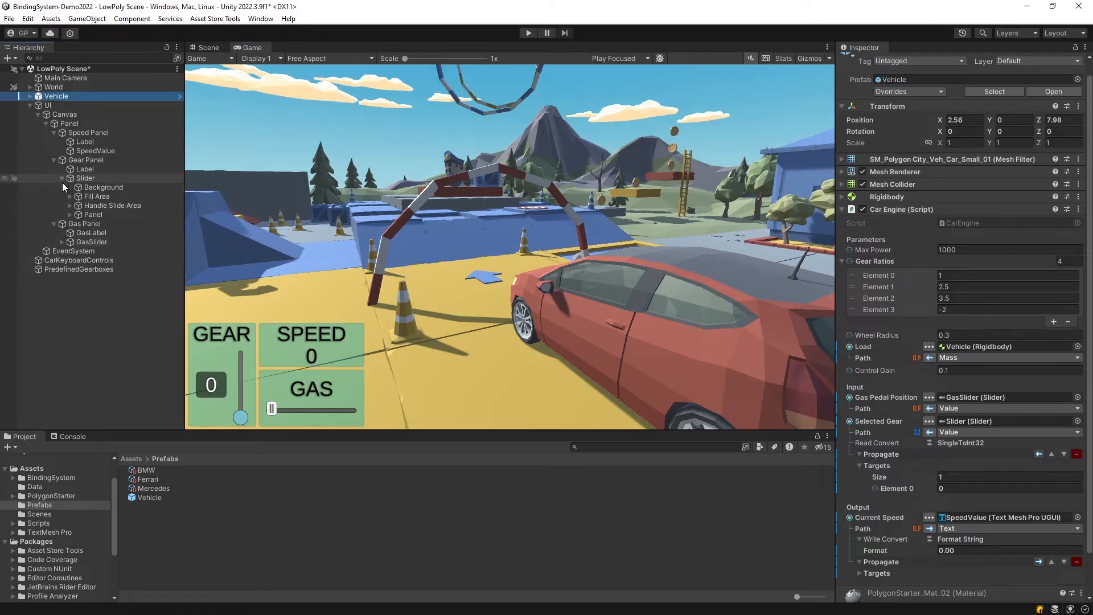
click(70, 214)
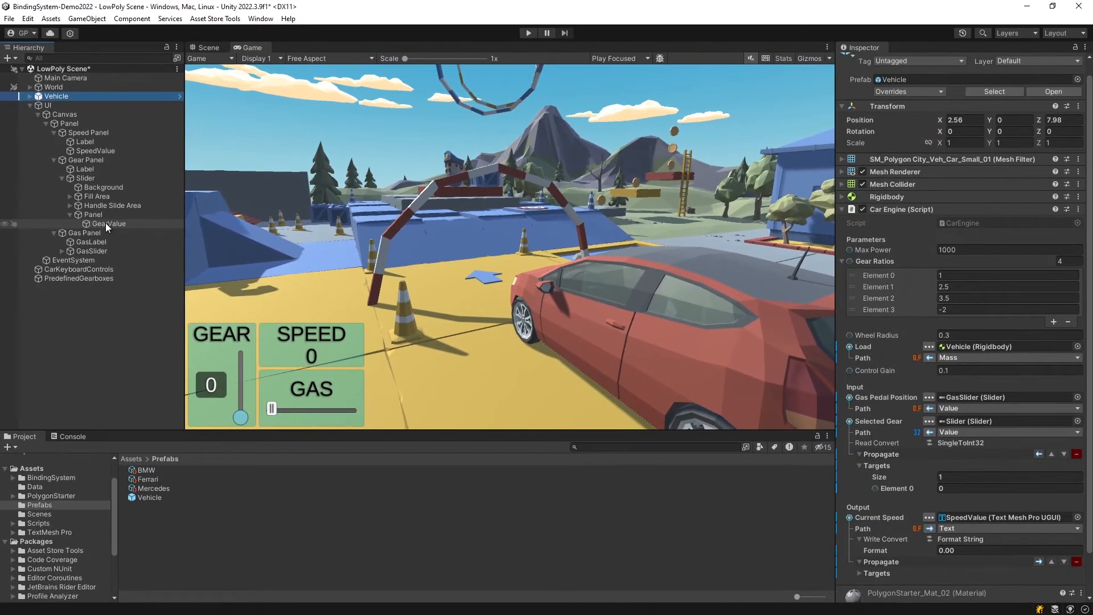
drag(542, 370, 930, 487)
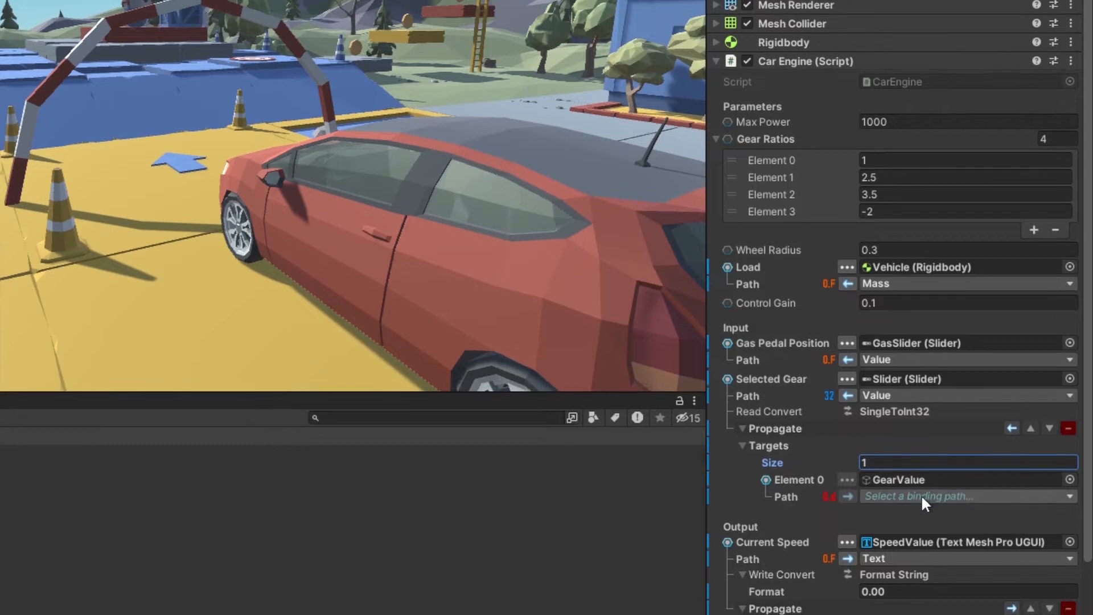
click(922, 493)
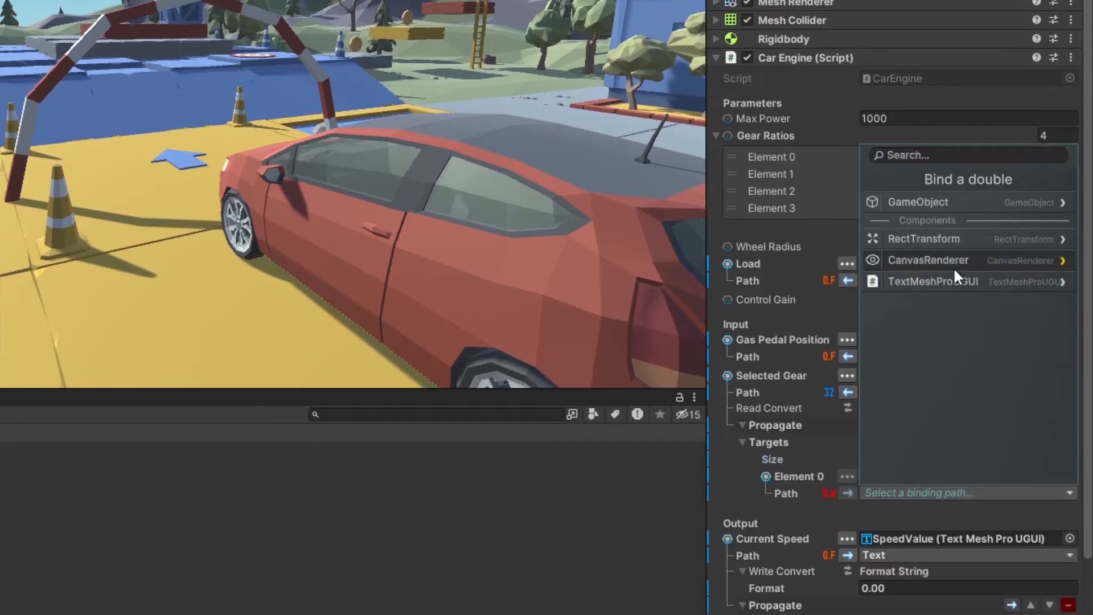
click(954, 285)
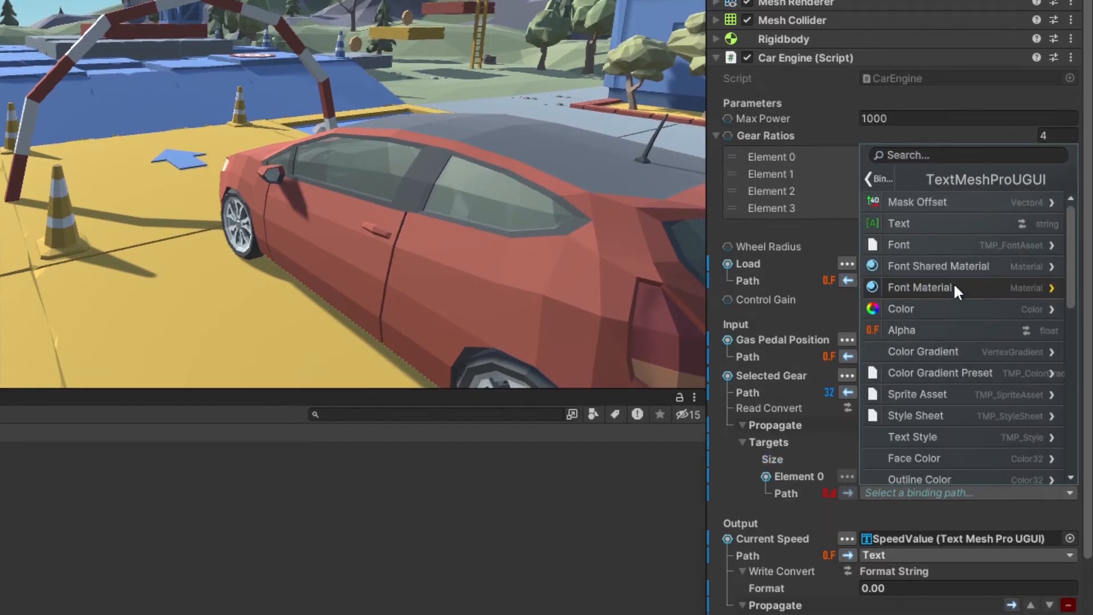
click(944, 225)
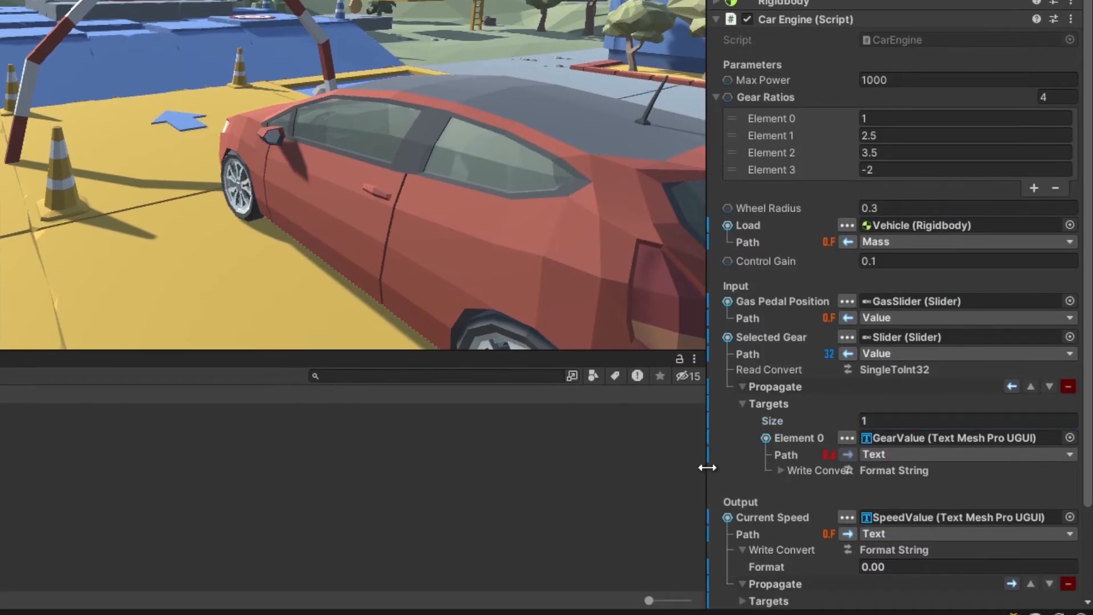
drag(707, 504, 671, 504)
drag(670, 466, 671, 464)
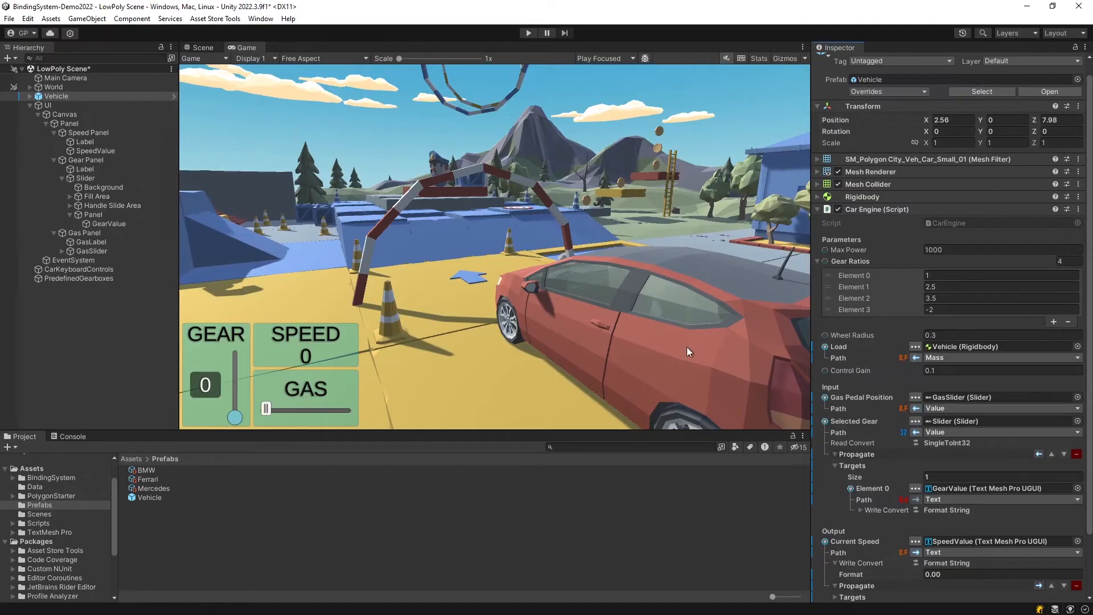
Run the scene and test the gear number and speed text color by changing the on-screen gas and gear sliders
click(522, 34)
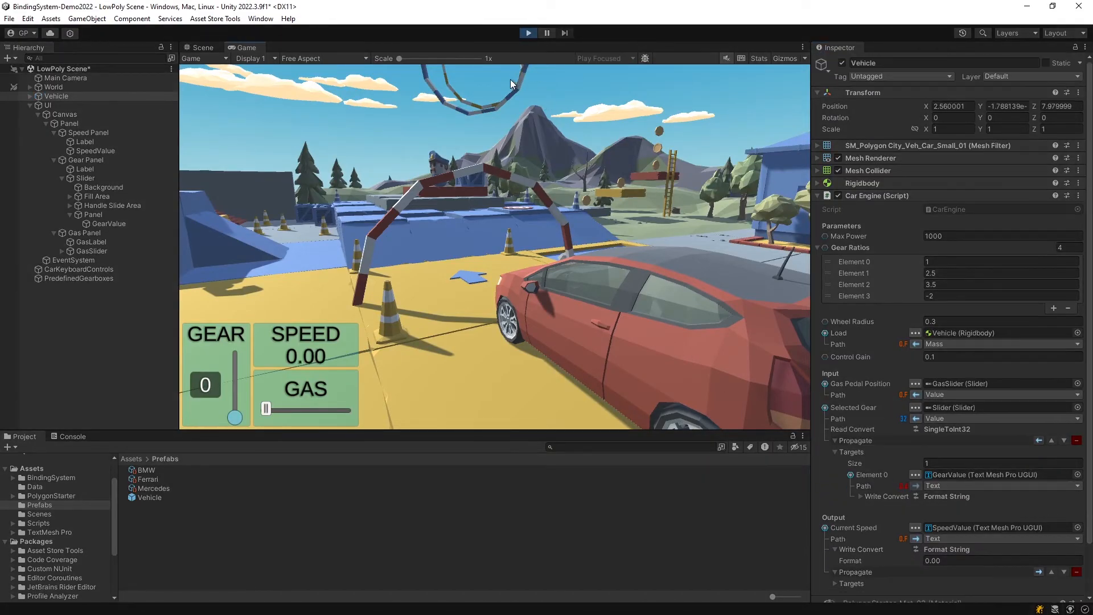
drag(267, 408, 233, 407)
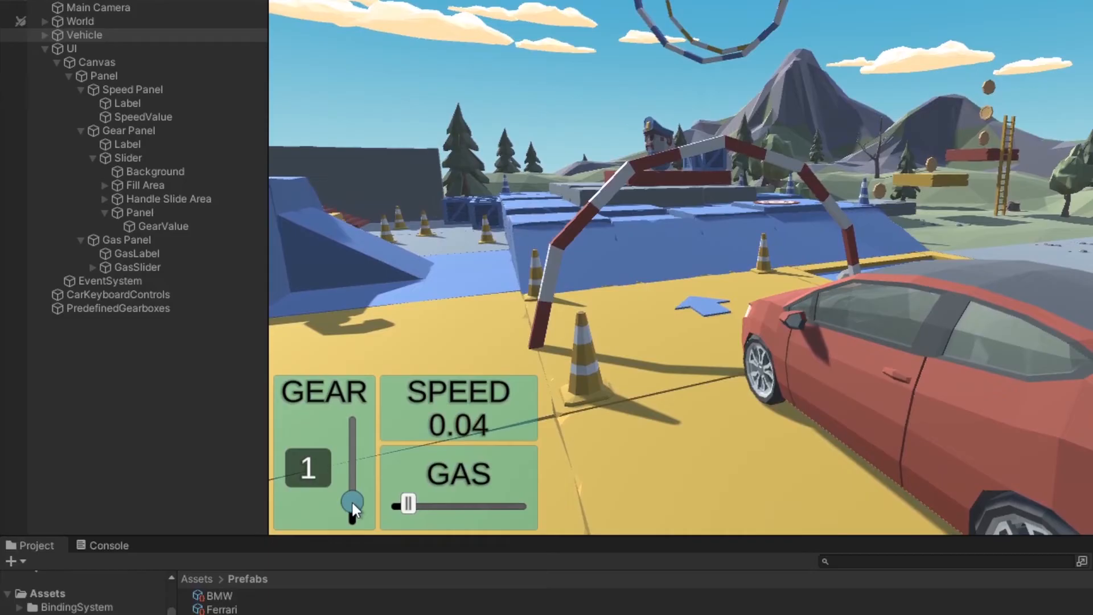
drag(353, 504, 351, 472)
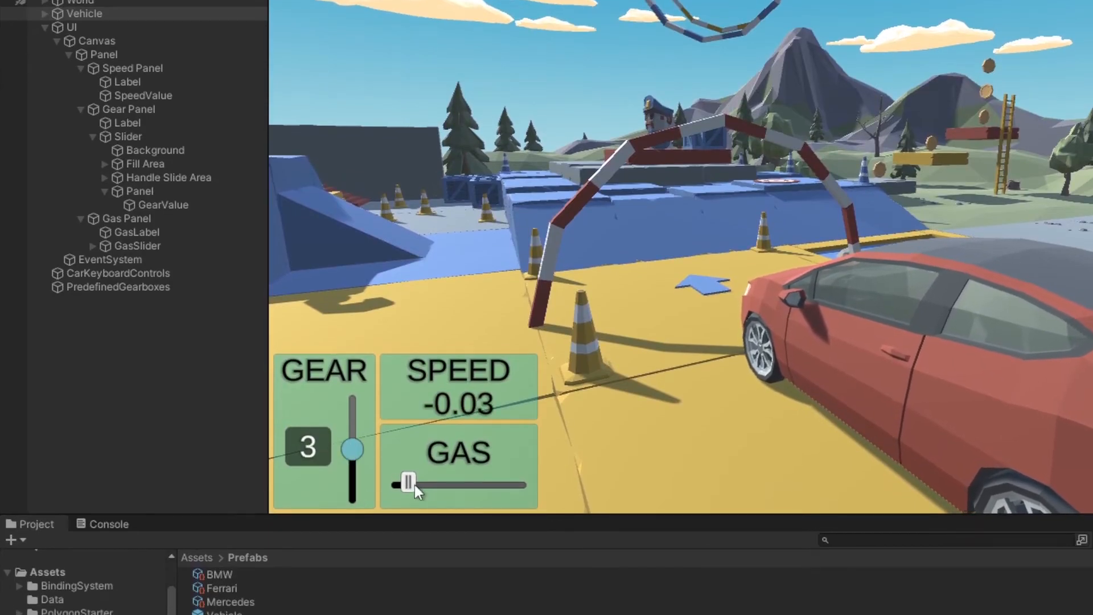
drag(415, 484, 446, 483)
mouse_move(357, 454)
mouse_down()
mouse_move(351, 502)
mouse_move(350, 450)
mouse_move(353, 471)
mouse_up()
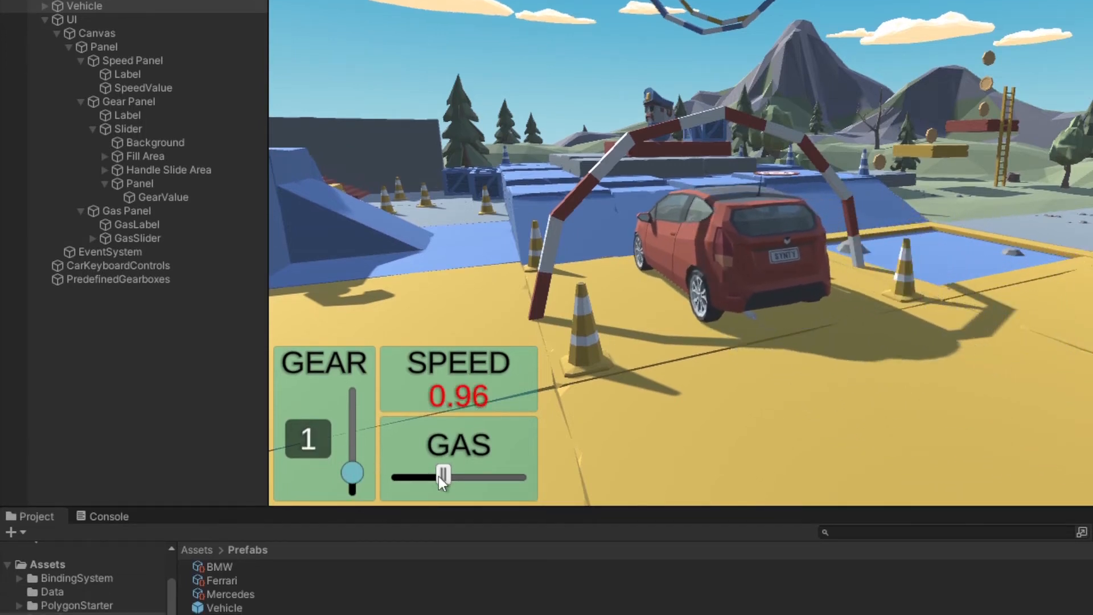
drag(443, 478, 400, 474)
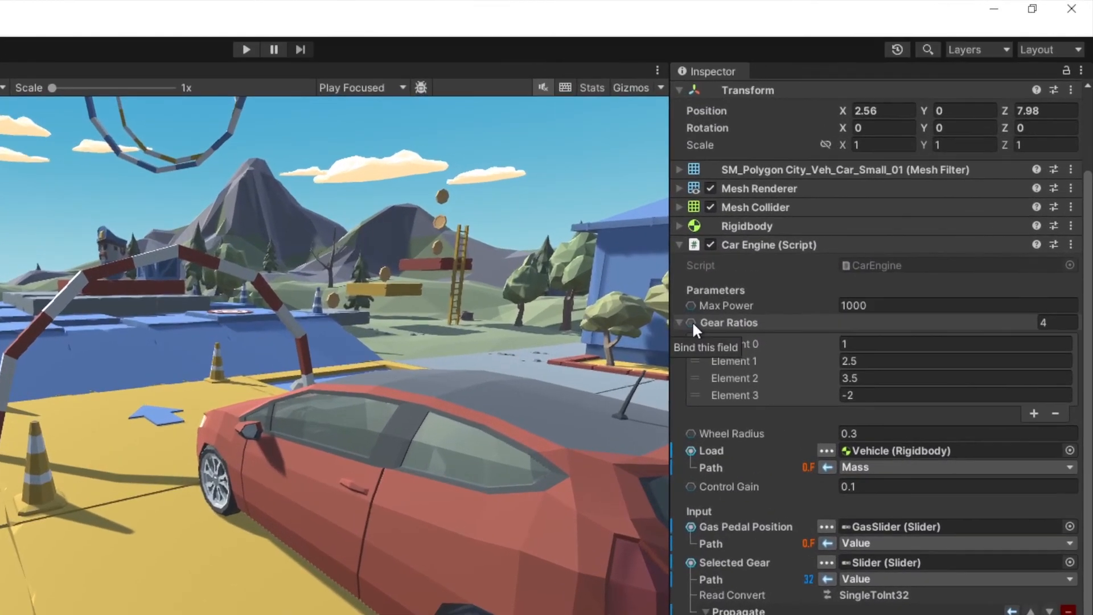
Bind the Gear Ratios field to Short Gears in the CarGears component of PredefinedGearboxes
click(691, 322)
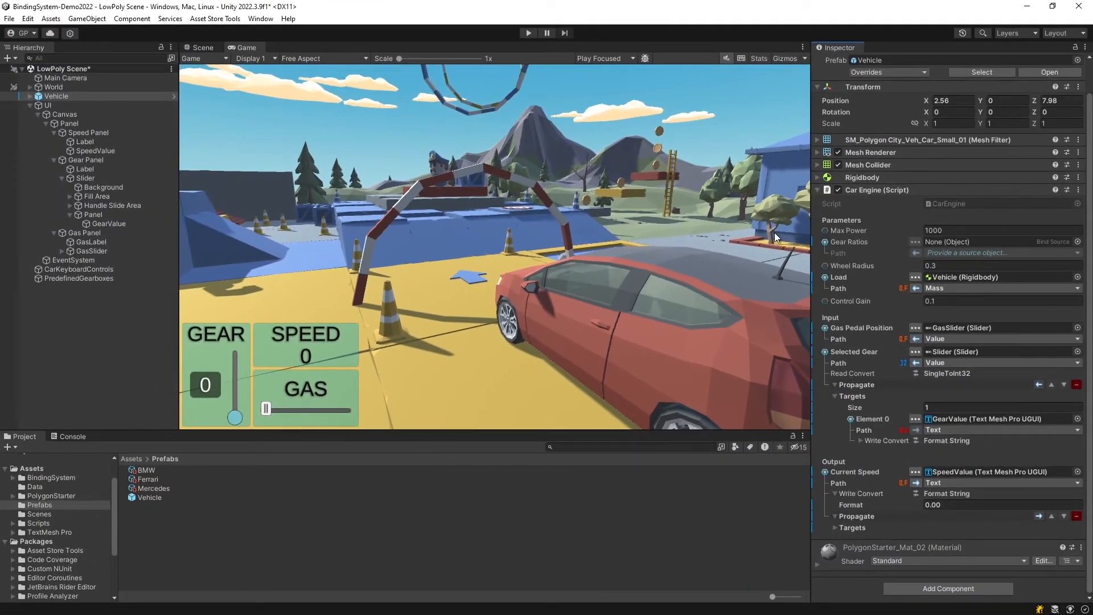
click(30, 105)
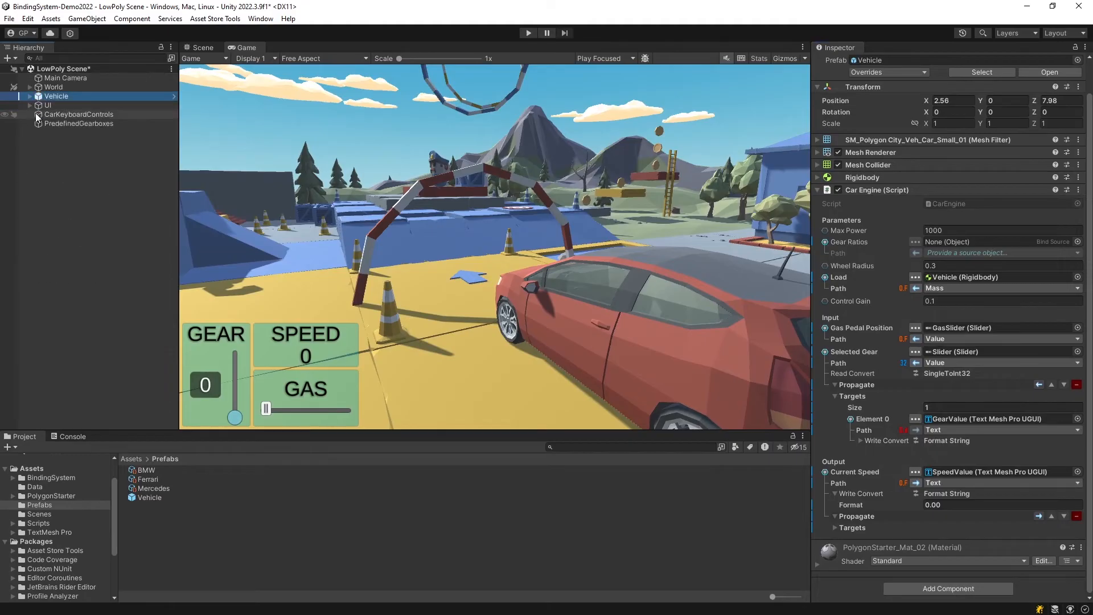
drag(75, 123, 939, 241)
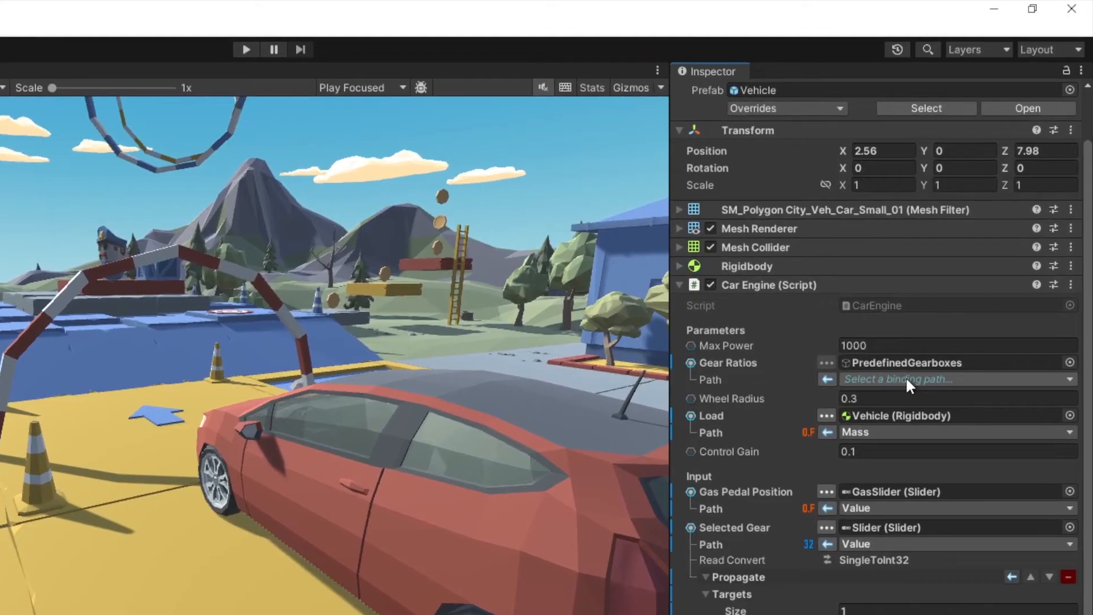
click(906, 378)
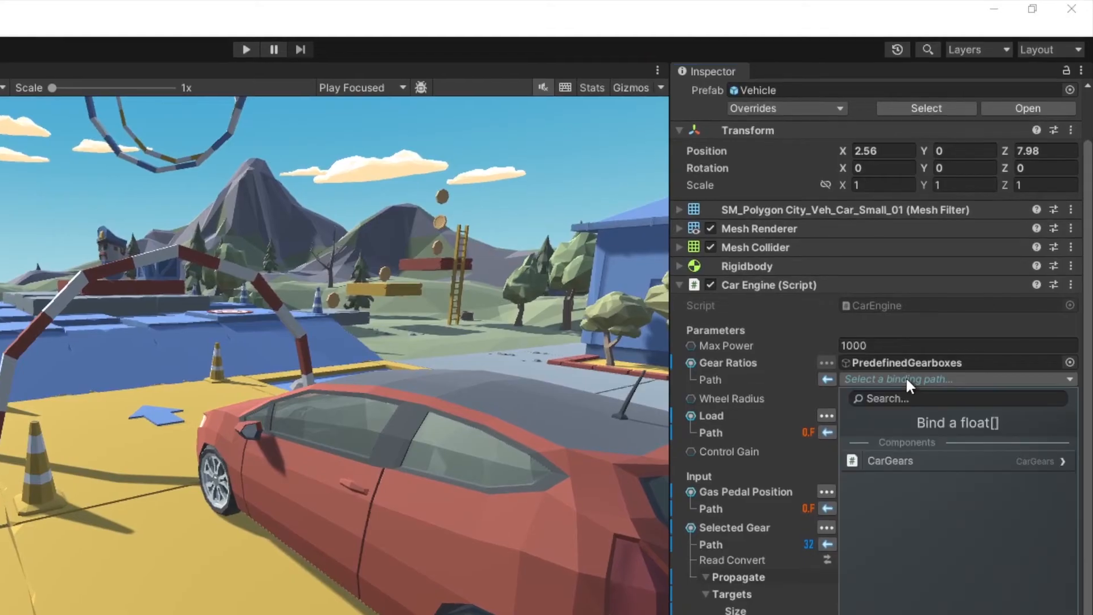
click(919, 460)
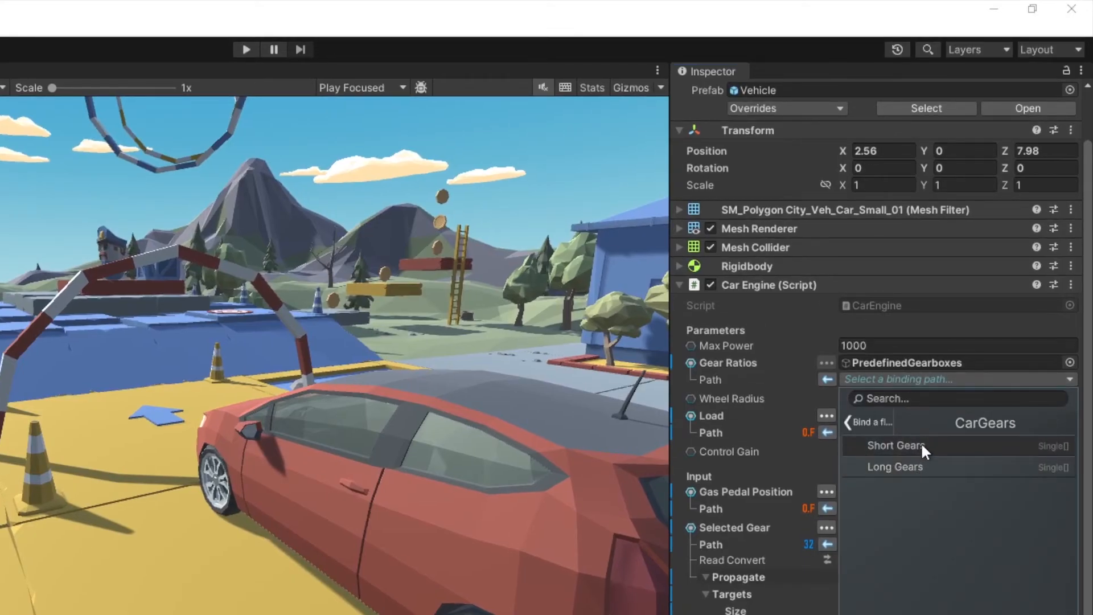
click(925, 445)
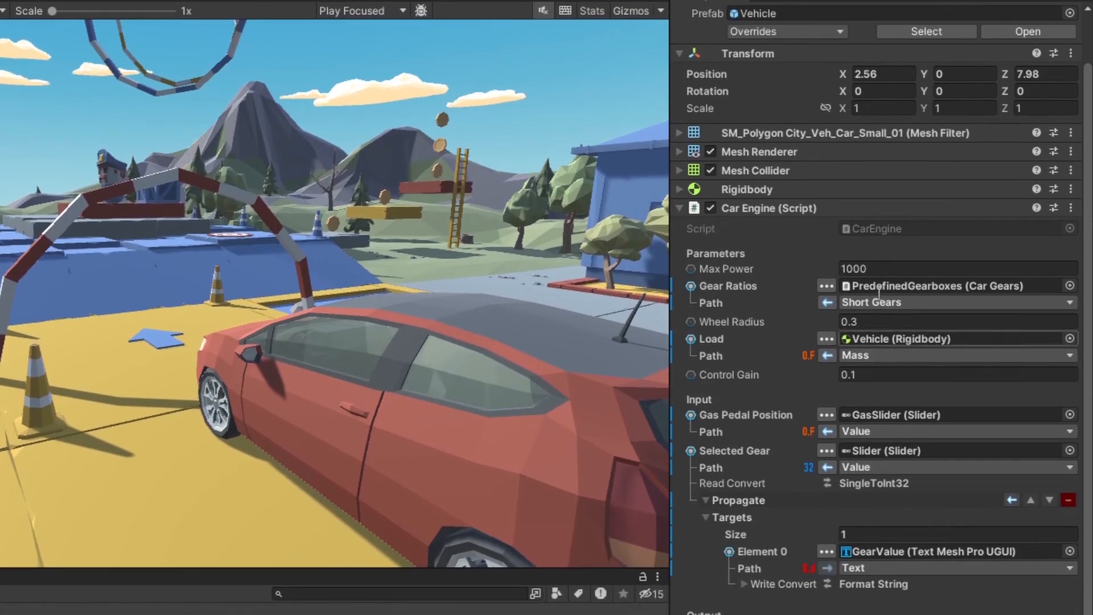
Bind the Max Power field to Engine Max Power in the Car Data of the Ferrari prefab
click(691, 268)
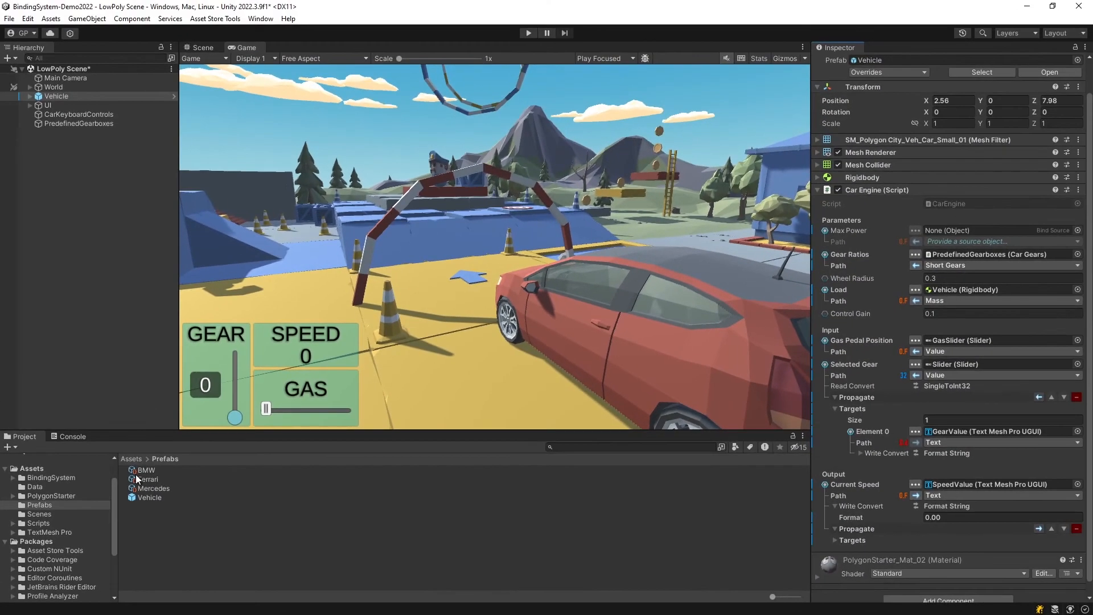
drag(142, 478, 986, 226)
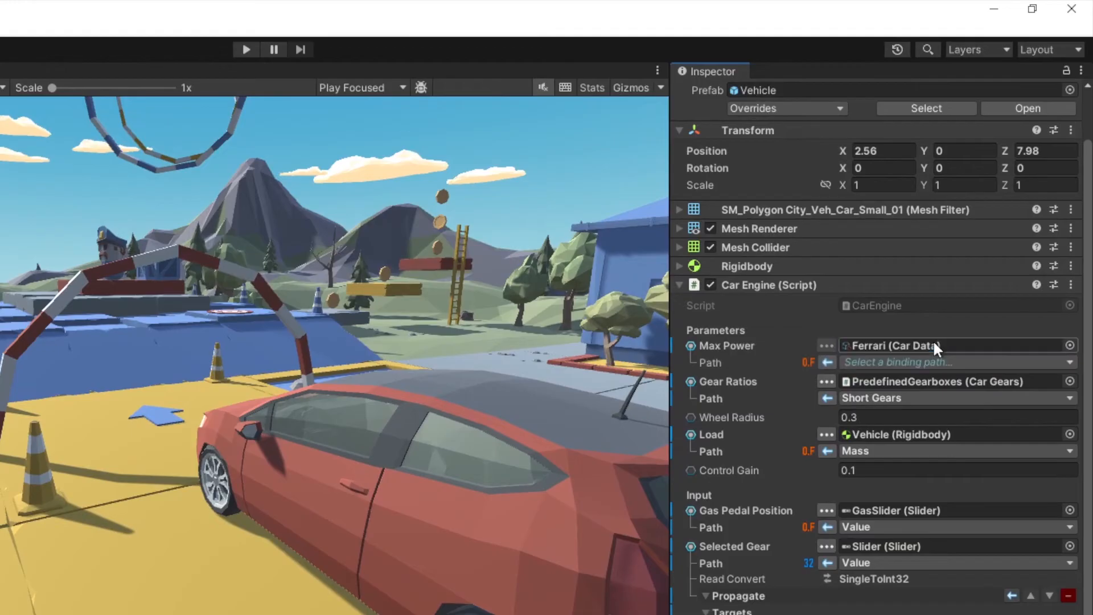
click(929, 363)
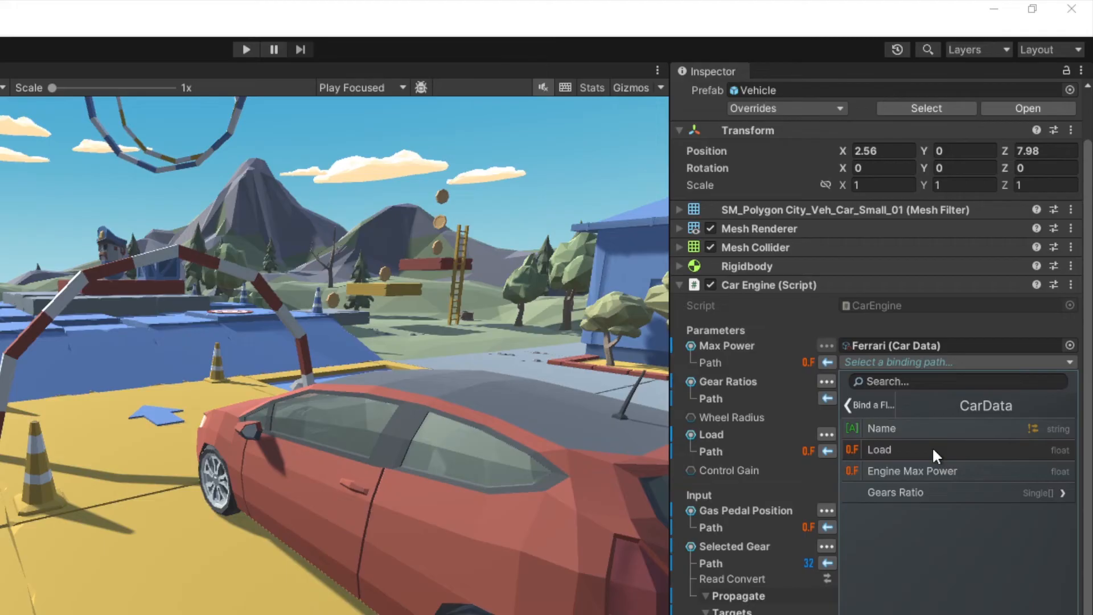
click(931, 469)
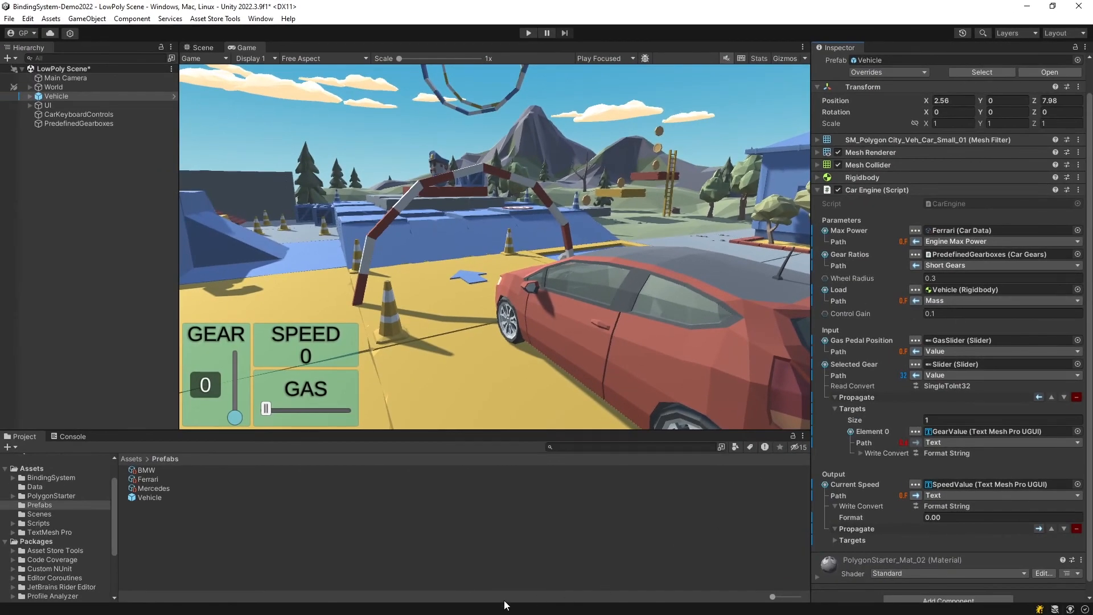
Switch the source of the Vehicle's Max Power binding to the BMW prefab's Car Data
drag(144, 470, 967, 234)
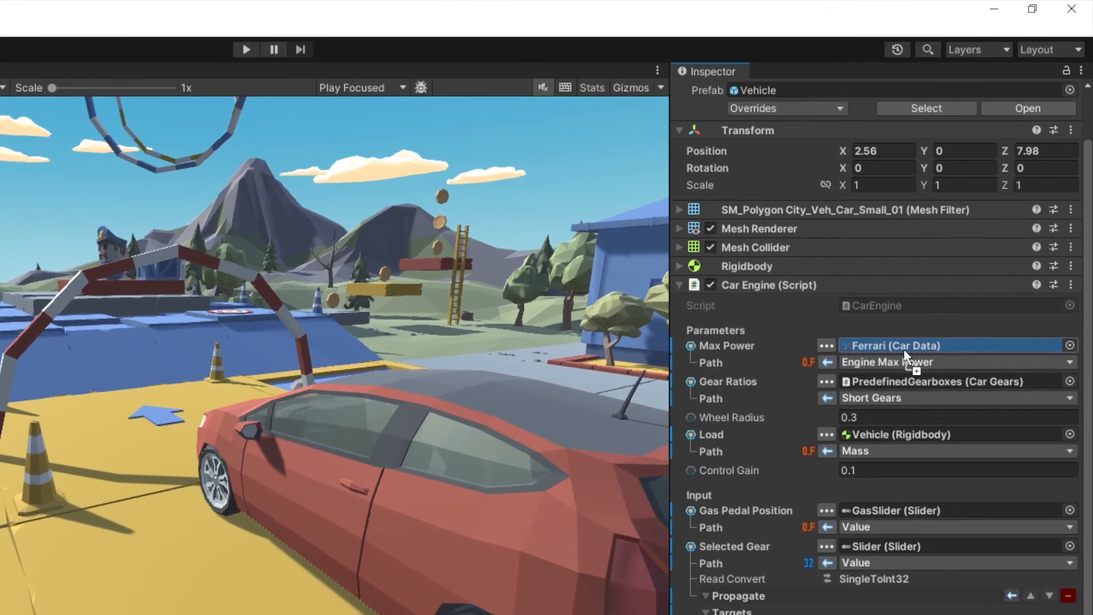
drag(904, 352, 904, 352)
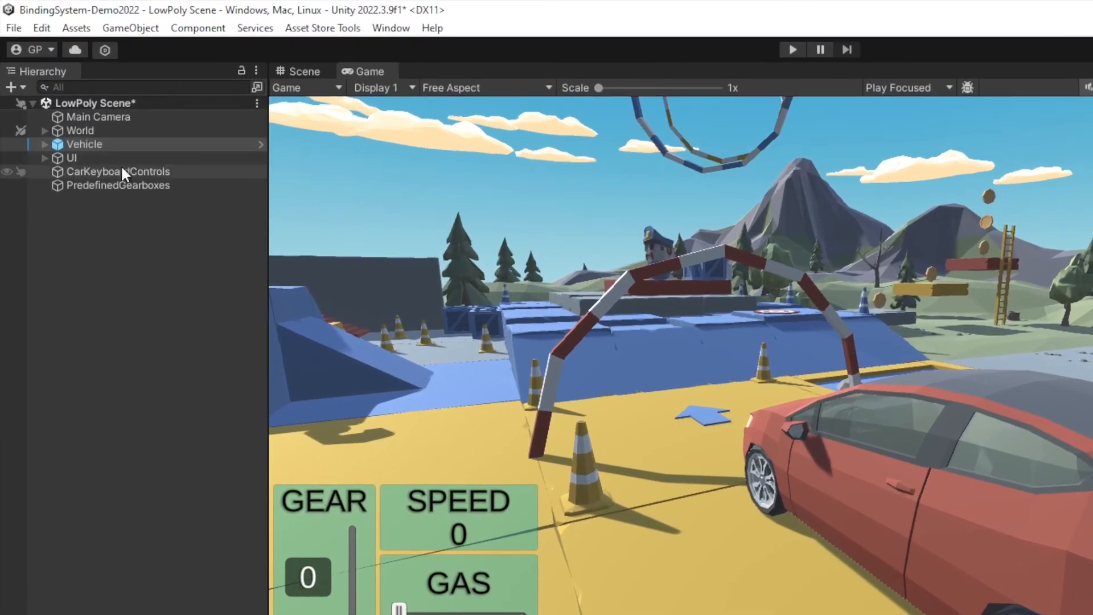
Duplicate the Vehicle object and move the copy beside the original in the Scene view, to about X 0.2, Z 9.5
click(90, 144)
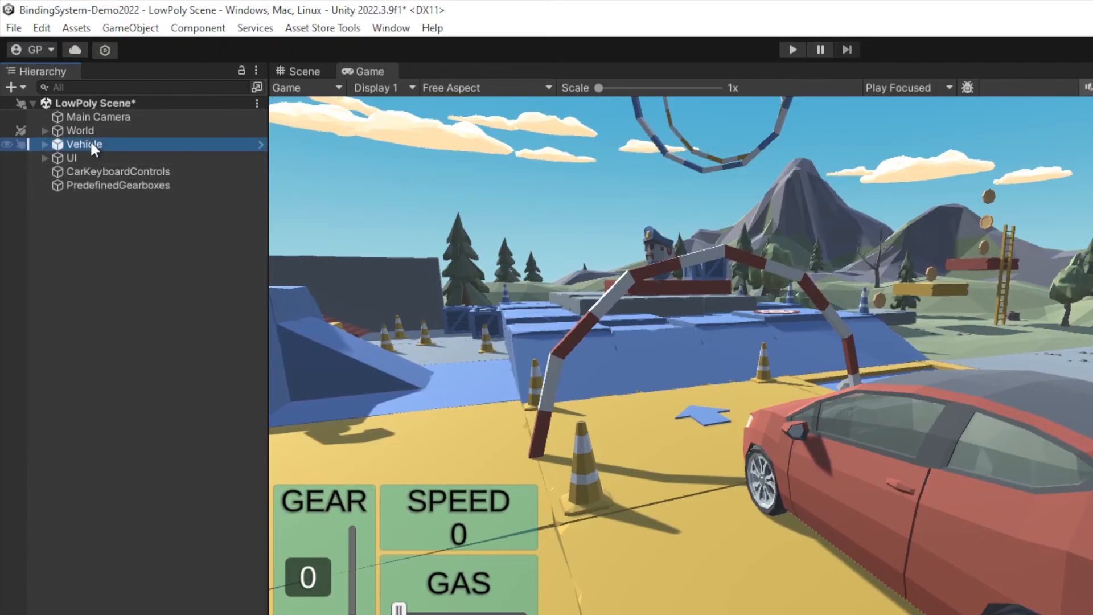
key(ctrl+d)
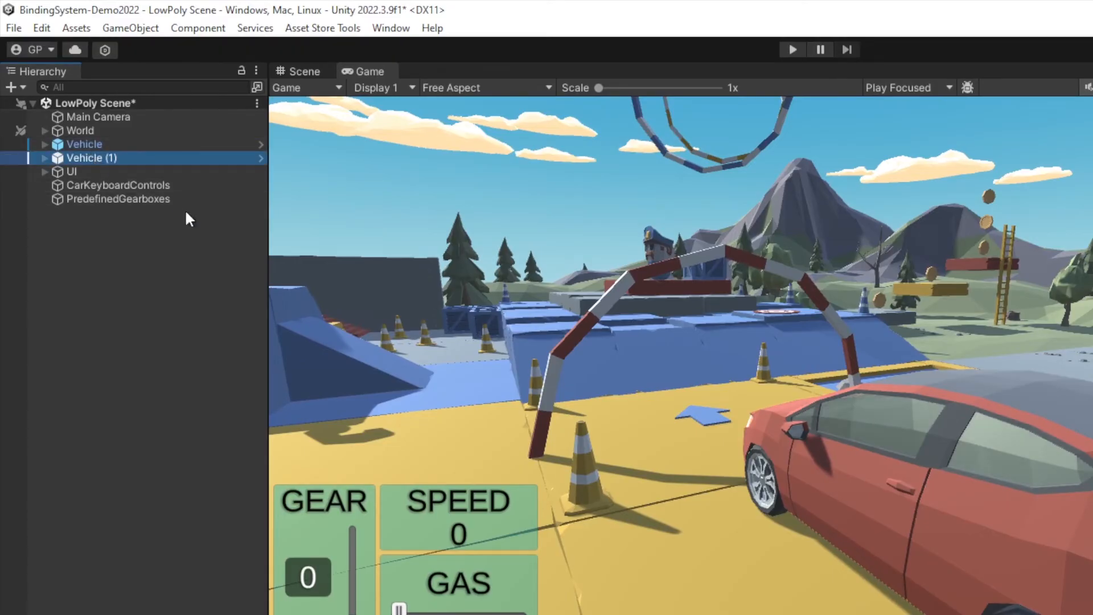
click(297, 72)
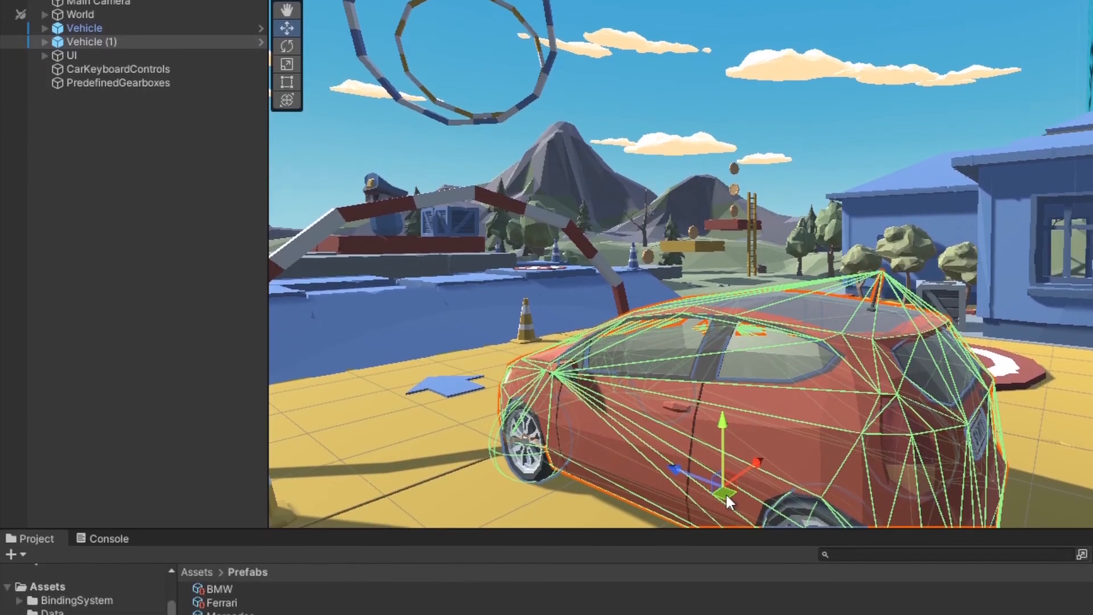
drag(726, 496, 377, 502)
right_drag(824, 336, 756, 377)
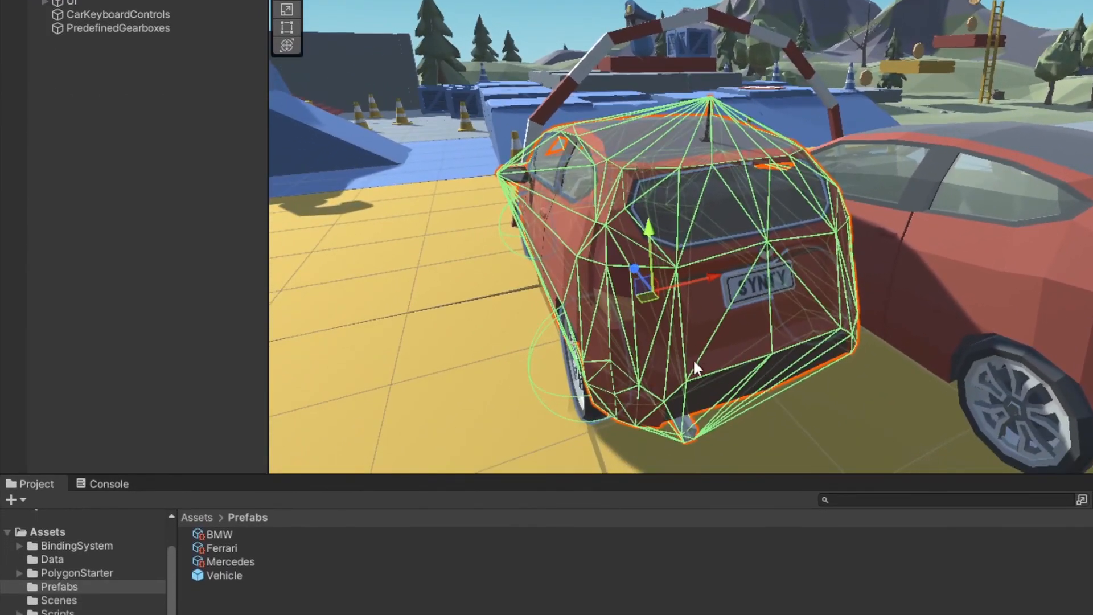
drag(641, 301, 564, 311)
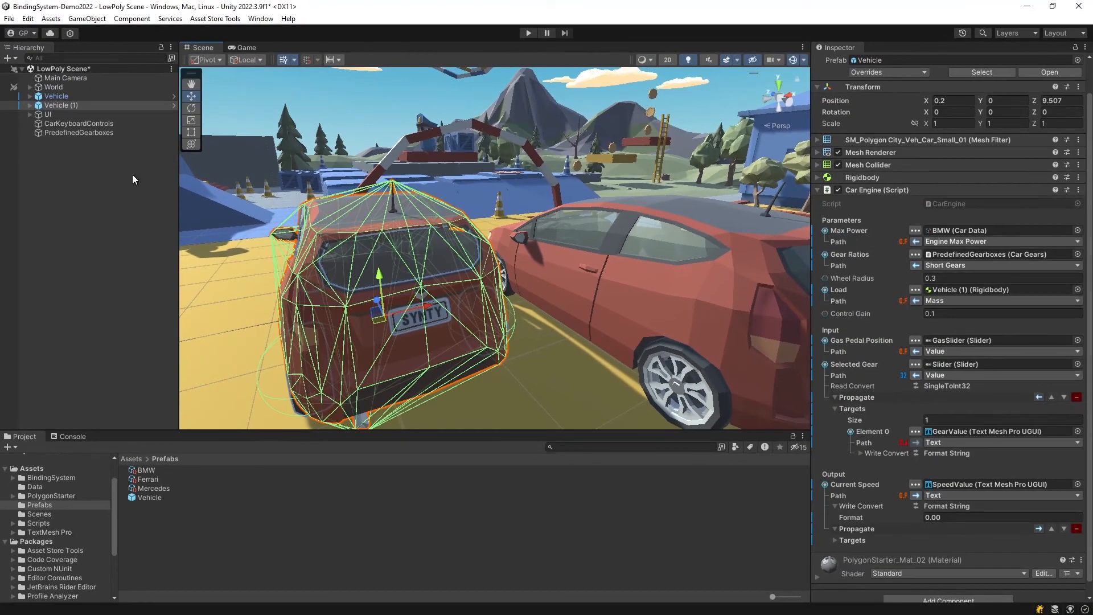
Select both vehicles together and bind their Load field to Load in the Car Data of the Mercedes prefab
ctrl+click(52, 96)
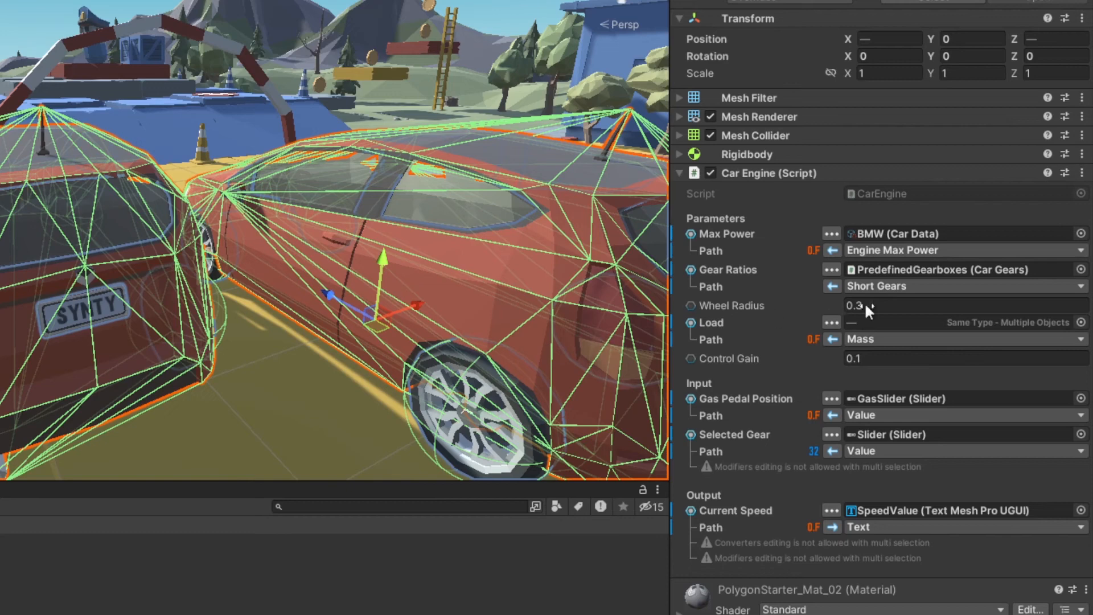
click(886, 249)
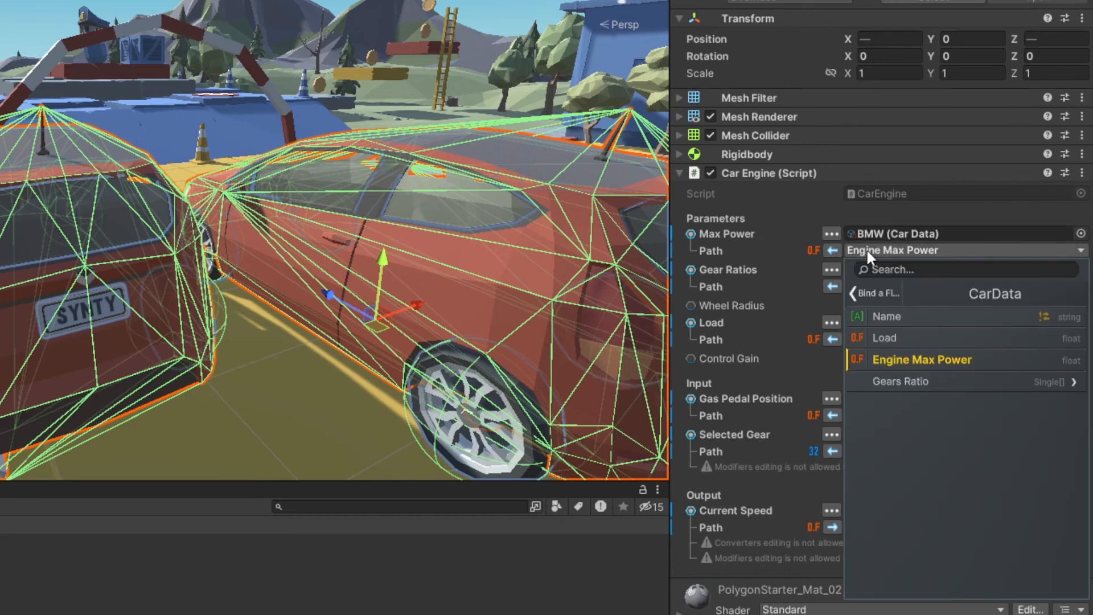
click(732, 249)
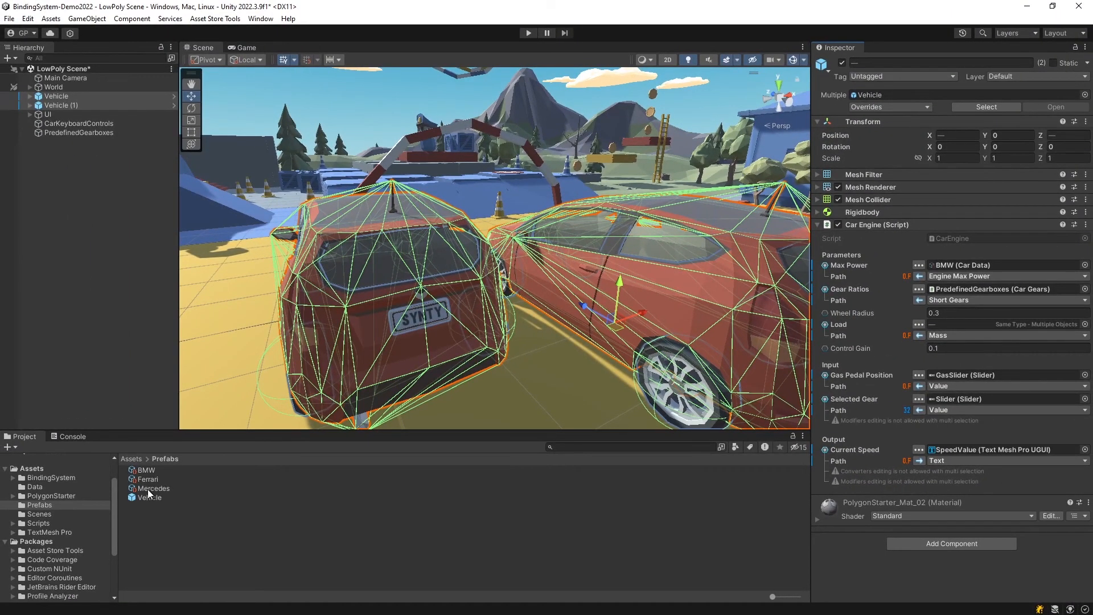
drag(148, 489, 794, 404)
drag(991, 303, 1001, 323)
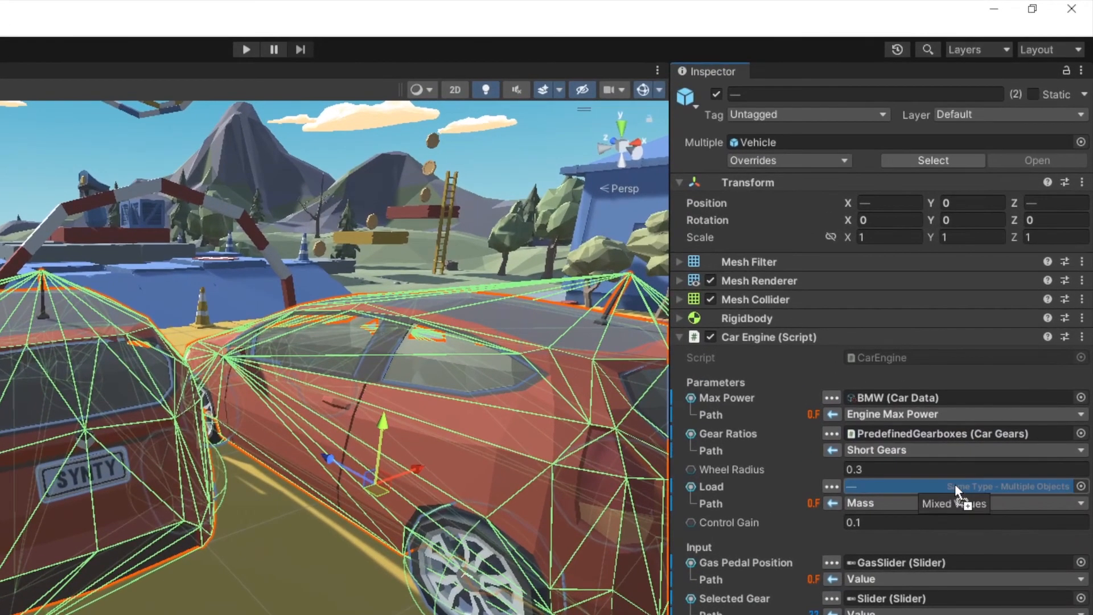
drag(955, 484, 954, 483)
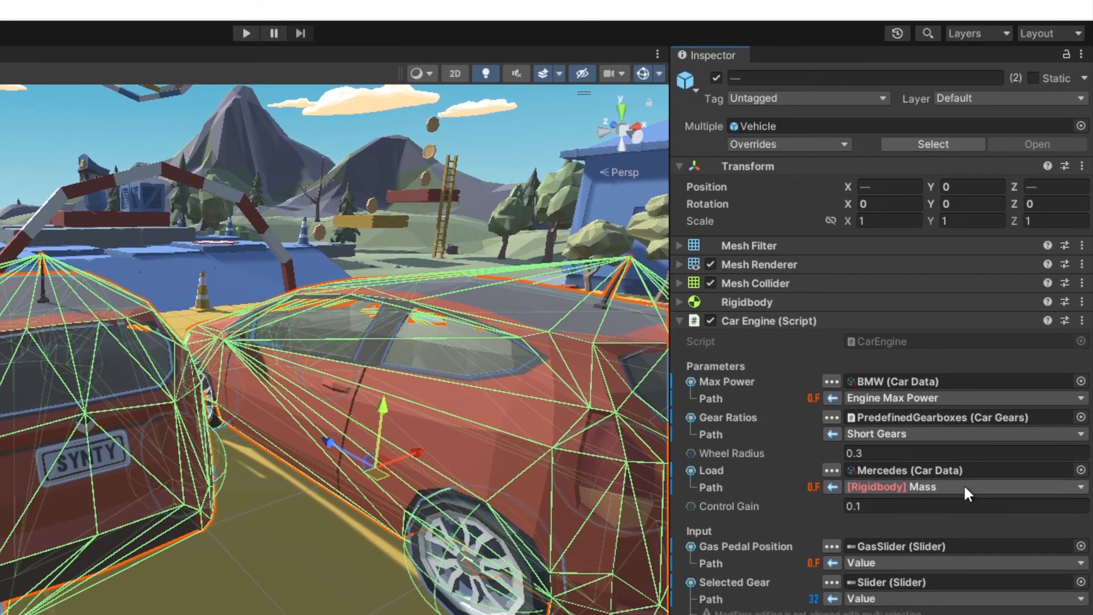
click(964, 487)
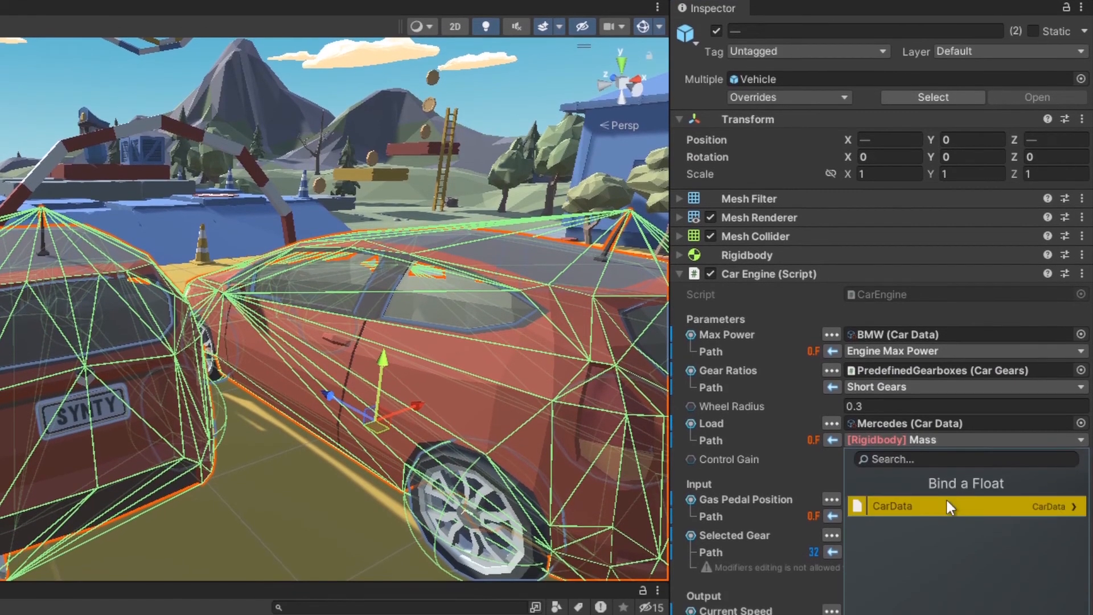
click(946, 551)
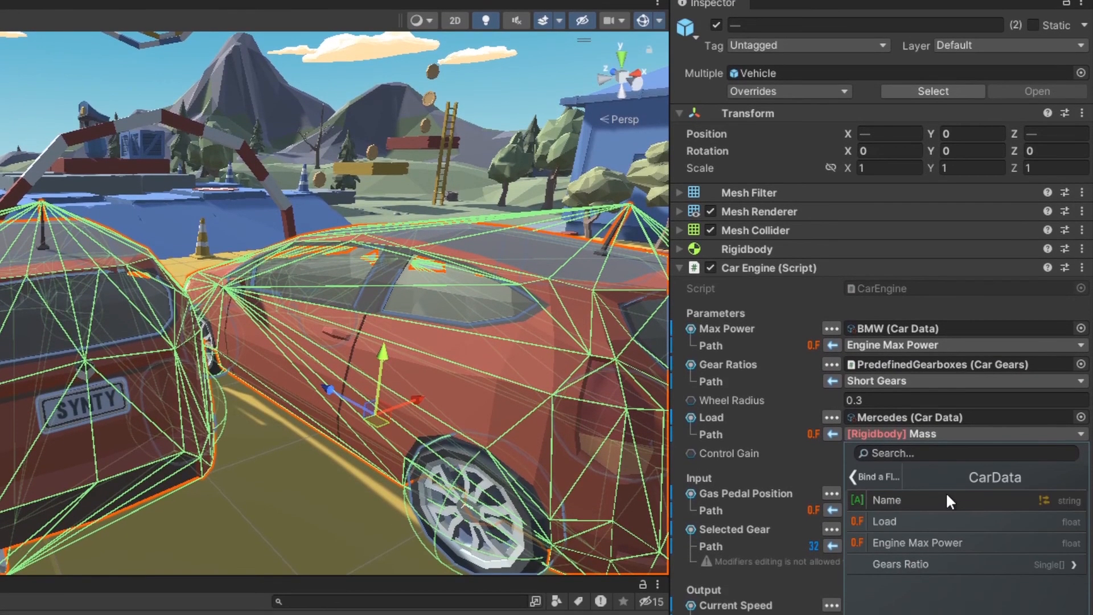
click(950, 519)
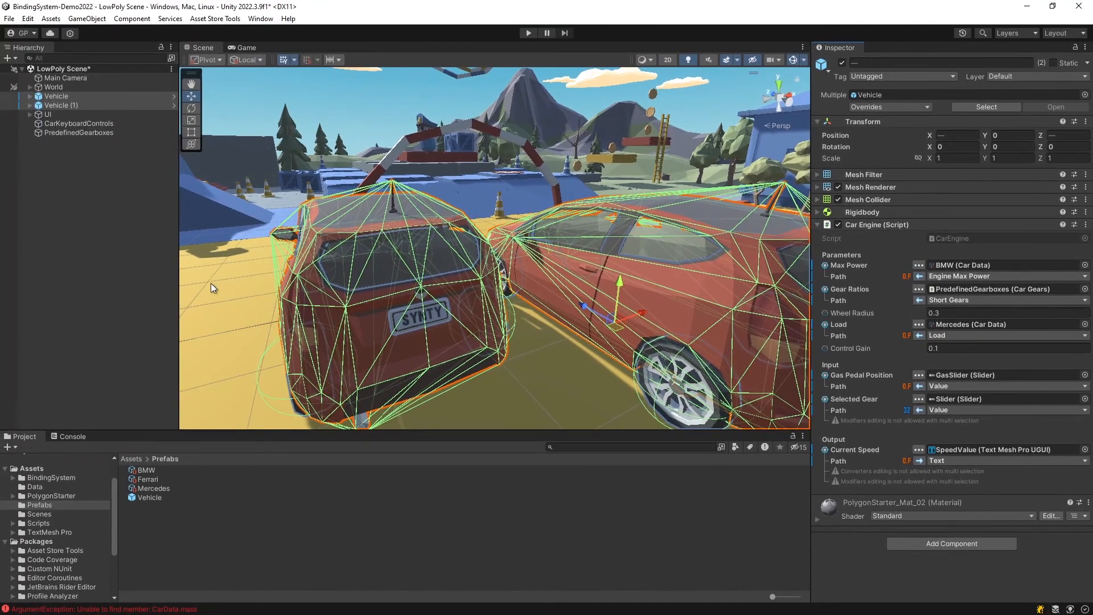
Deselect the vehicles, run the scene and test driving both cars by raising the gas slider and shifting to gear 3
click(163, 242)
click(528, 33)
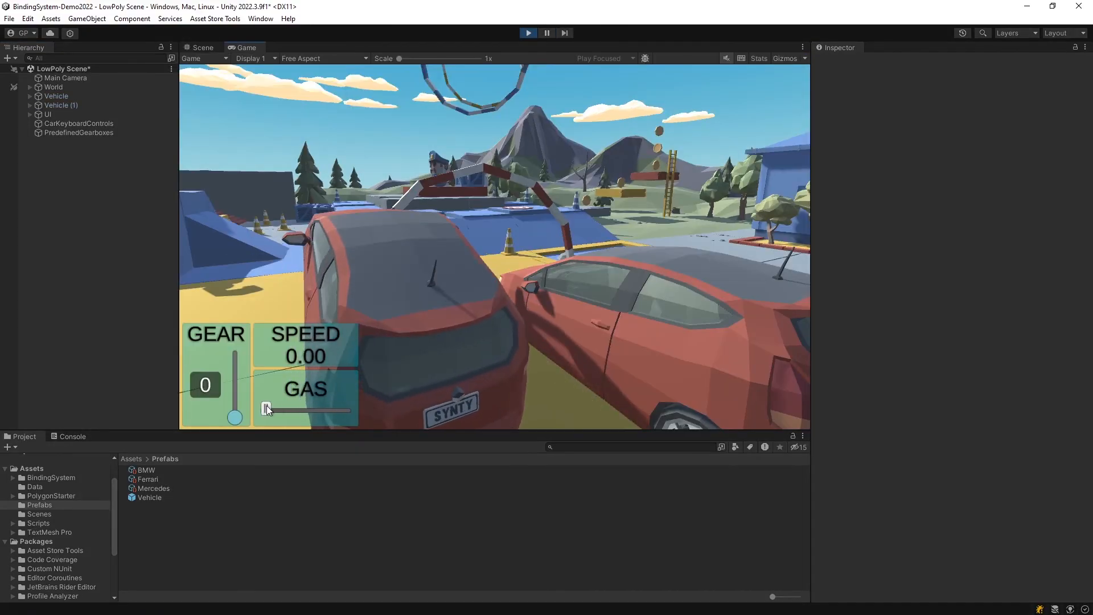
drag(292, 404, 323, 407)
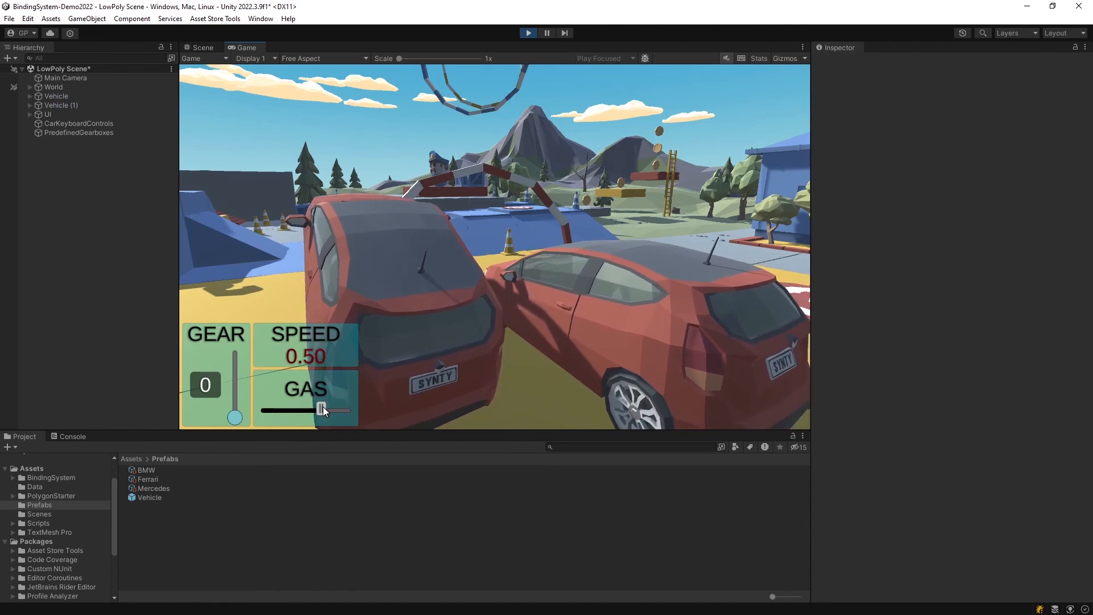
drag(233, 419, 233, 388)
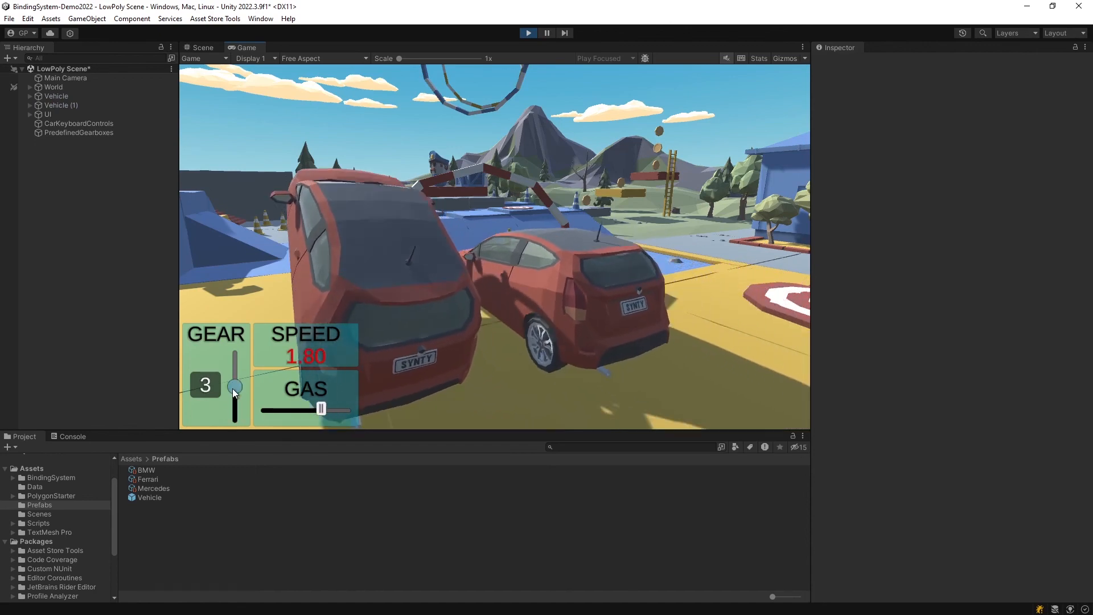